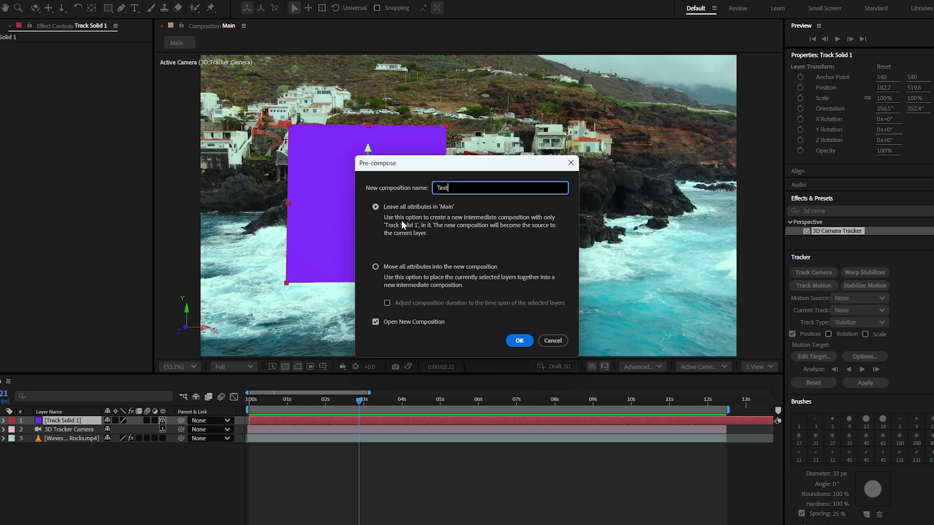
Pre-compose the track solid as "Text", leaving all attributes in Main and opening the new composition.
click(375, 322)
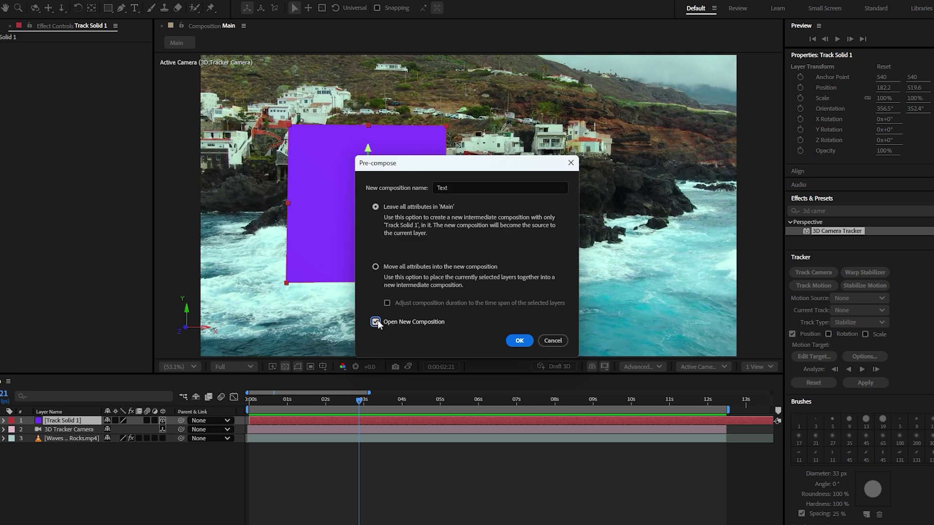
click(519, 341)
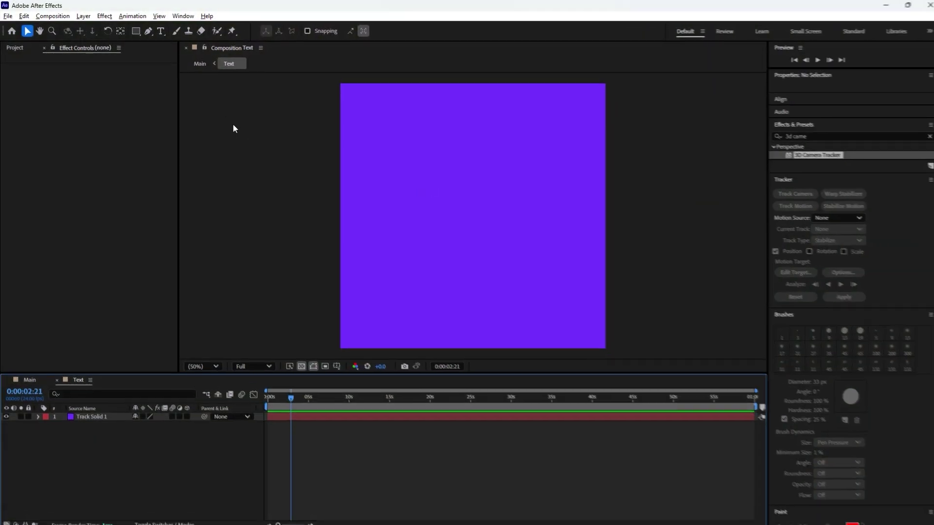
Add a text layer reading "Tourist" on the upper half of the purple solid.
click(160, 31)
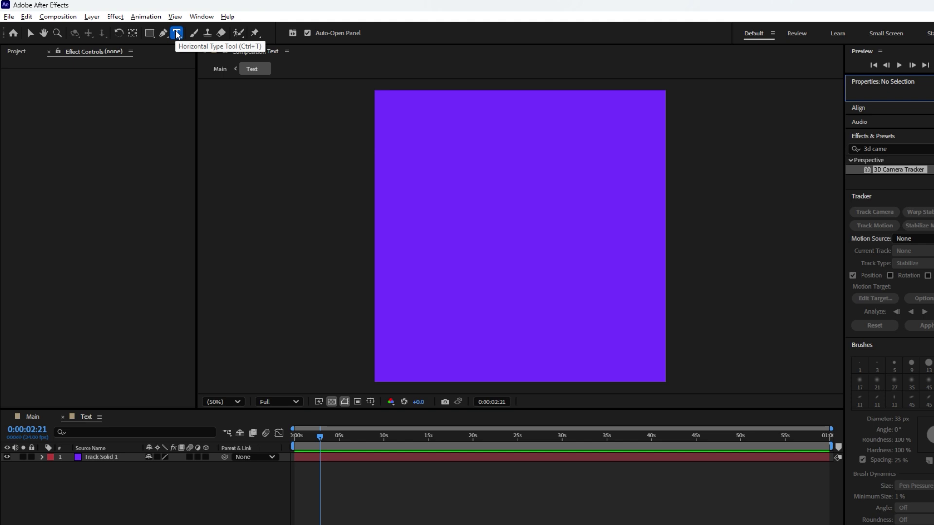
click(479, 196)
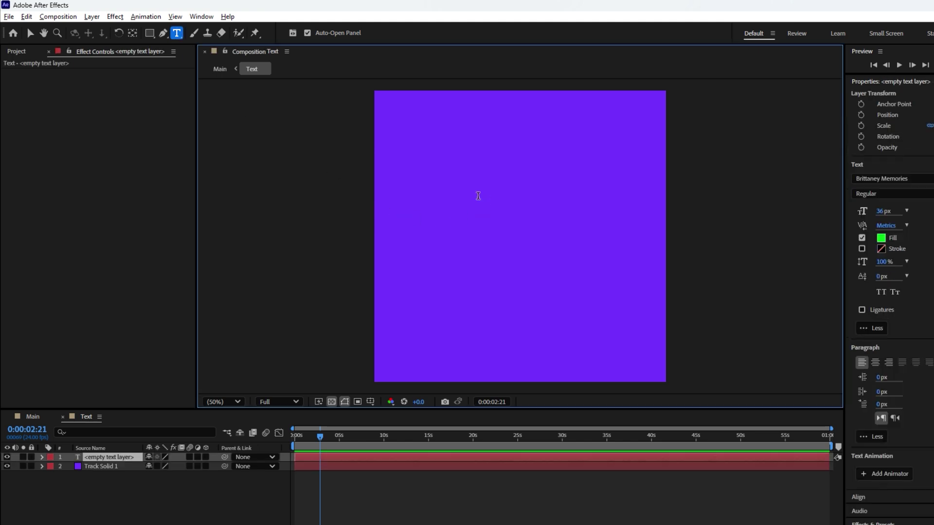
text(Tourist)
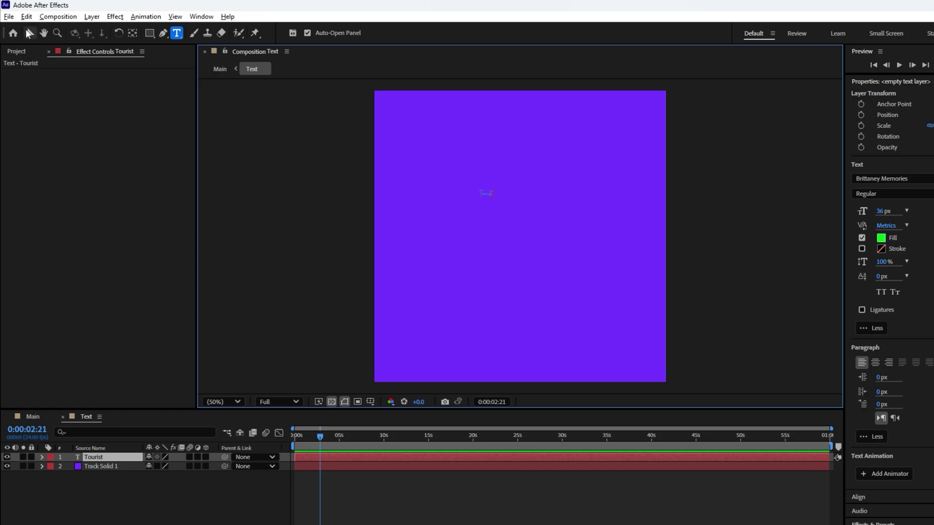
click(28, 33)
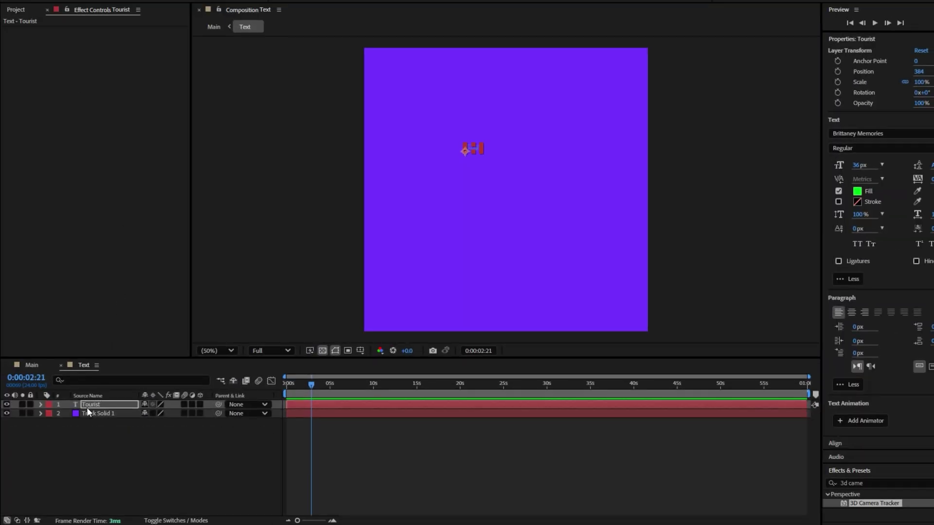
Scale the Tourist text layer to 1050% and move it to the upper middle of the solid.
click(102, 403)
key(s)
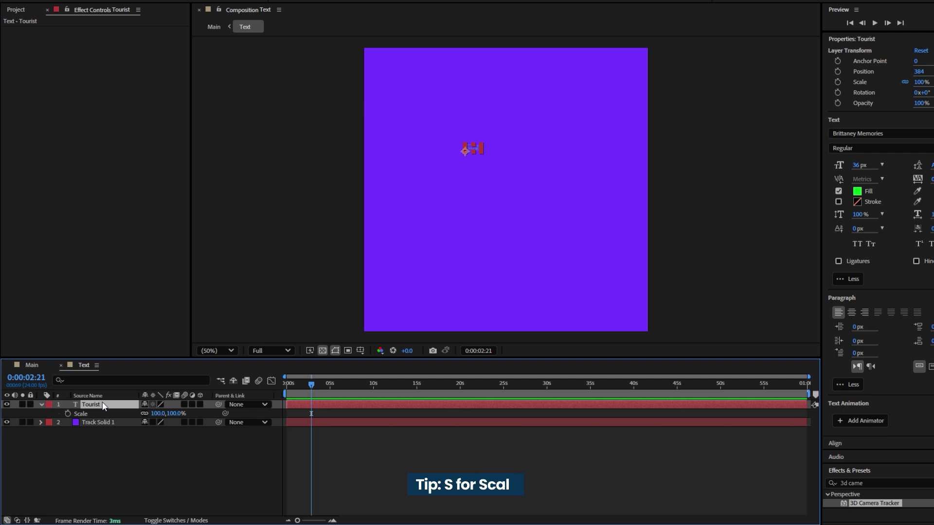
drag(171, 413, 225, 416)
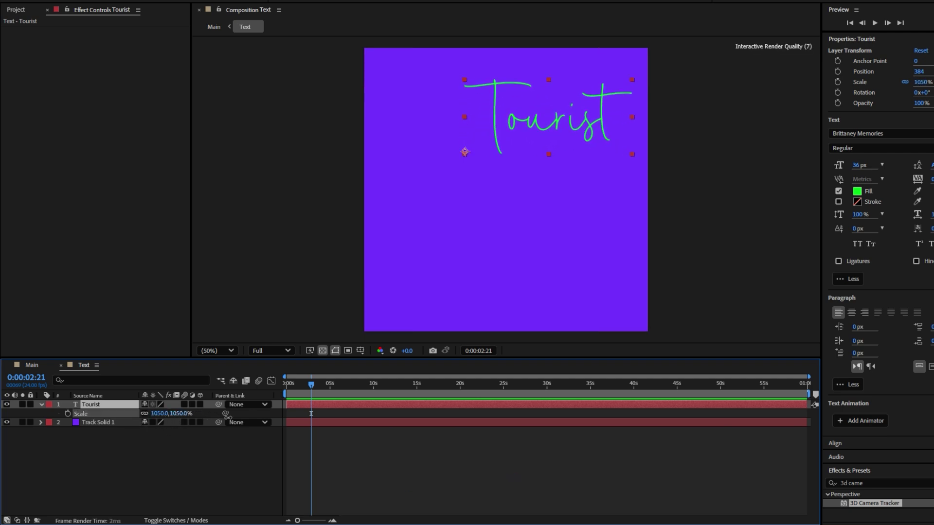
click(532, 125)
drag(532, 125, 485, 163)
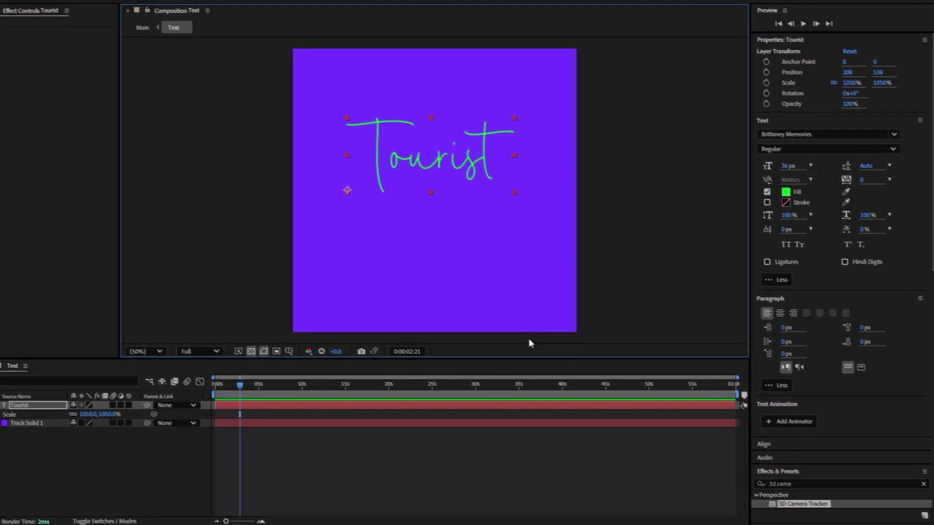
Change the font of the Tourist text to Anton.
click(193, 18)
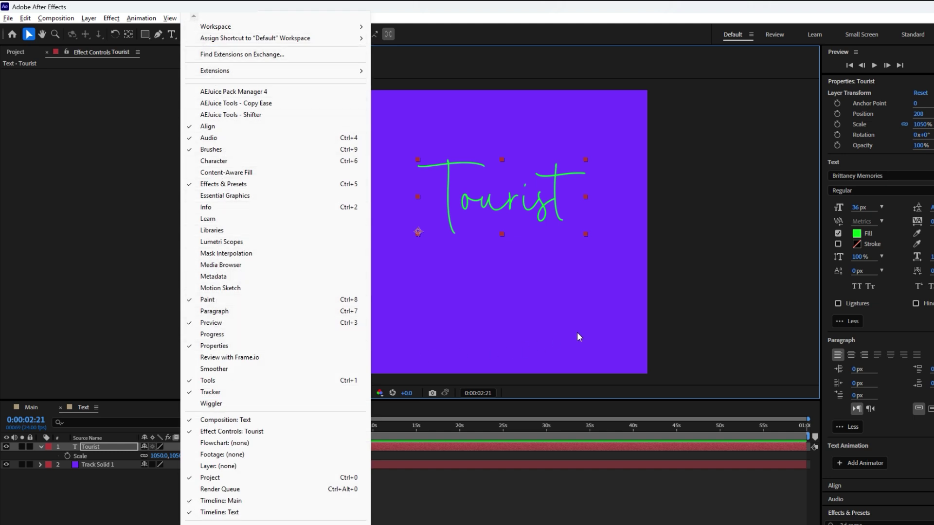
click(700, 283)
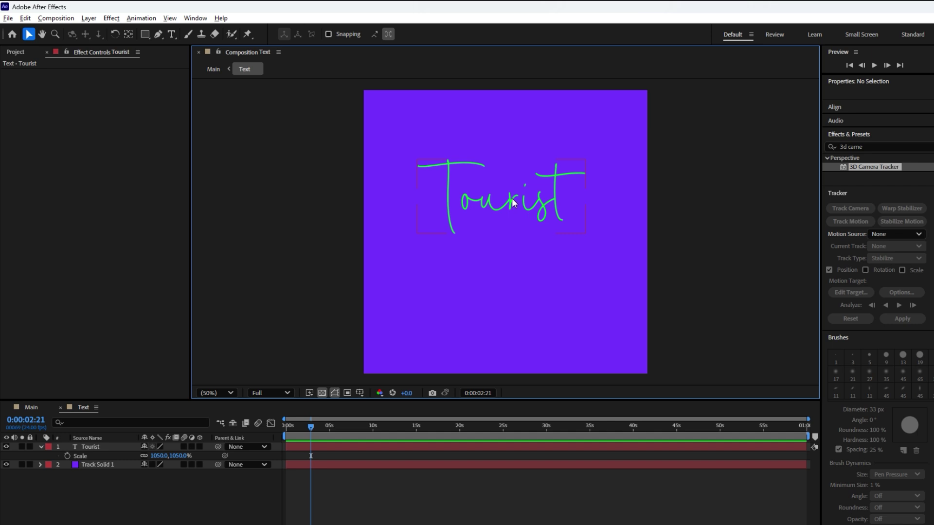
click(905, 174)
text(anto)
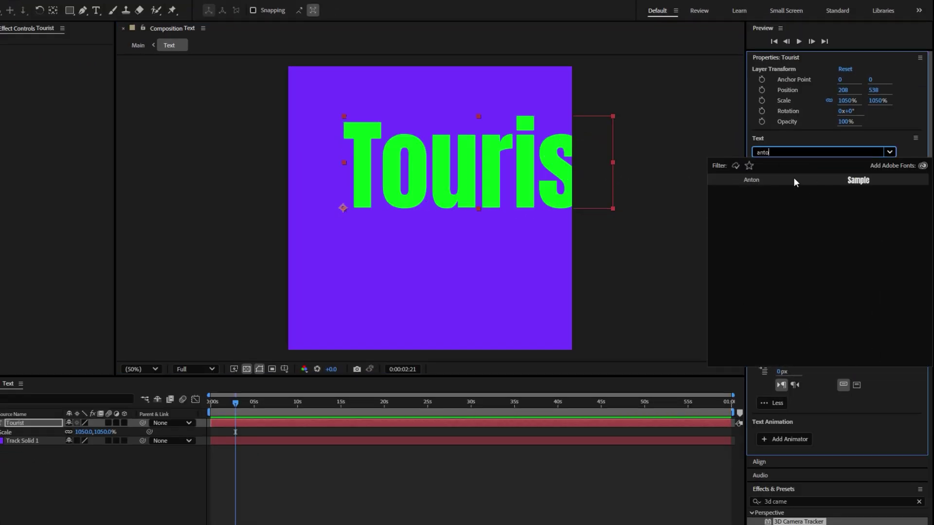
click(757, 179)
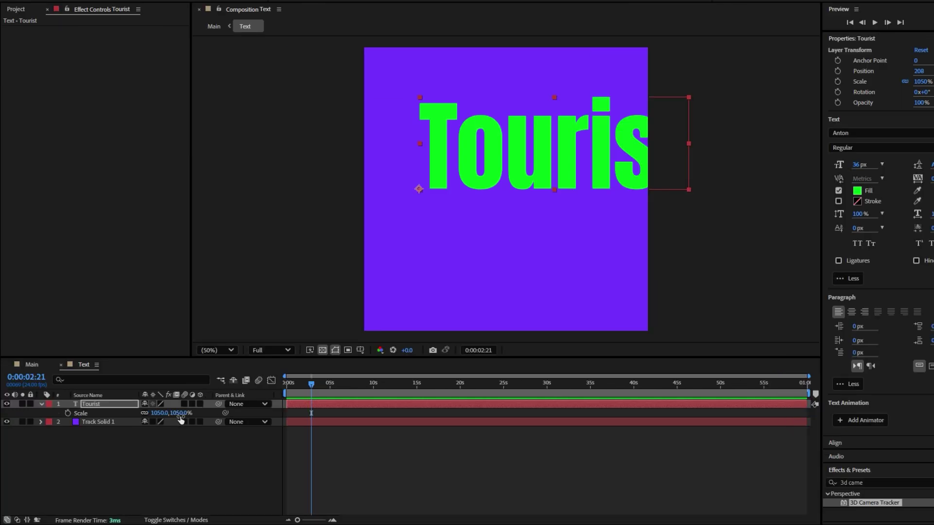
Reduce the Tourist text's scale to 725% and center it horizontally on the upper half of the solid.
drag(102, 433, 20, 410)
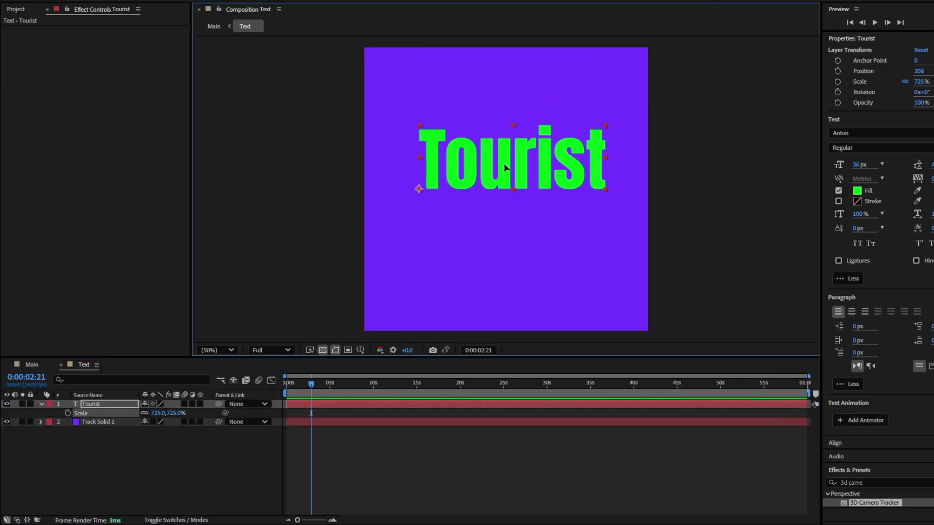
drag(504, 166, 497, 164)
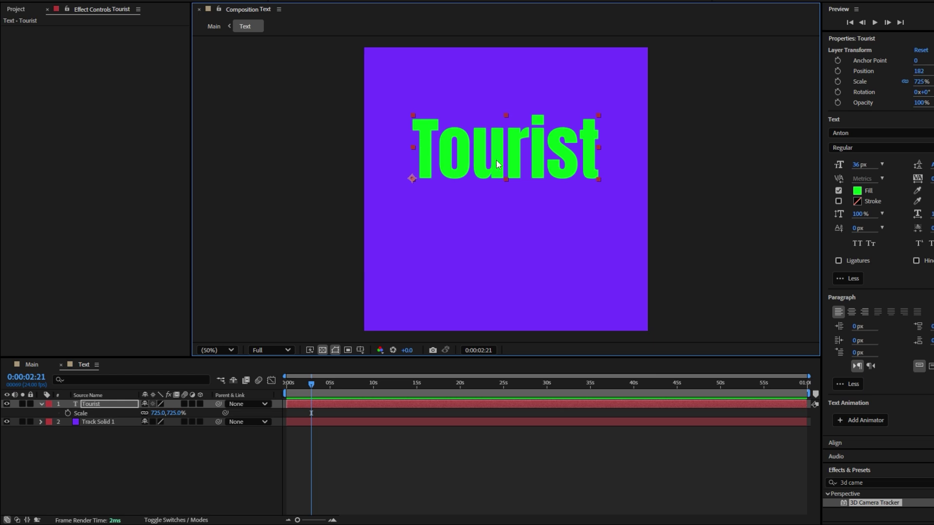
Add a second text layer reading "Destinations in" below the Tourist text.
click(471, 230)
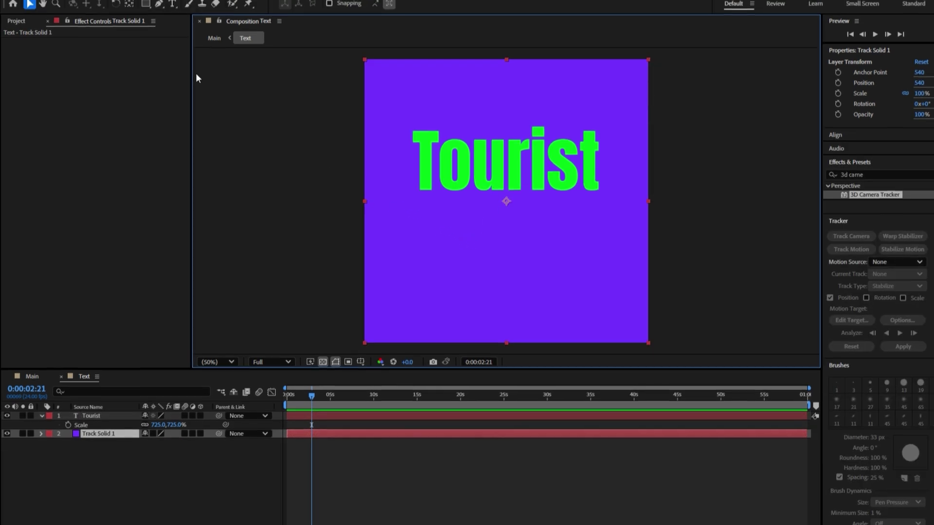
click(172, 9)
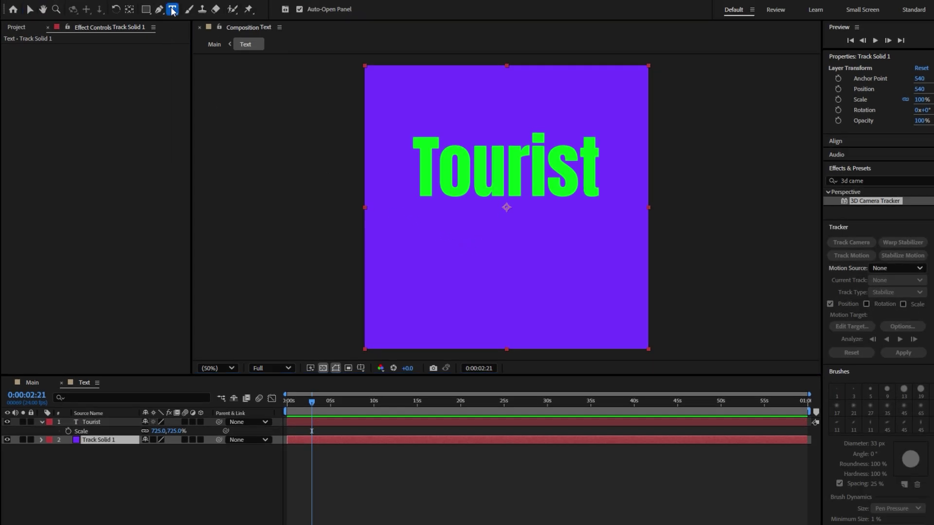
click(449, 248)
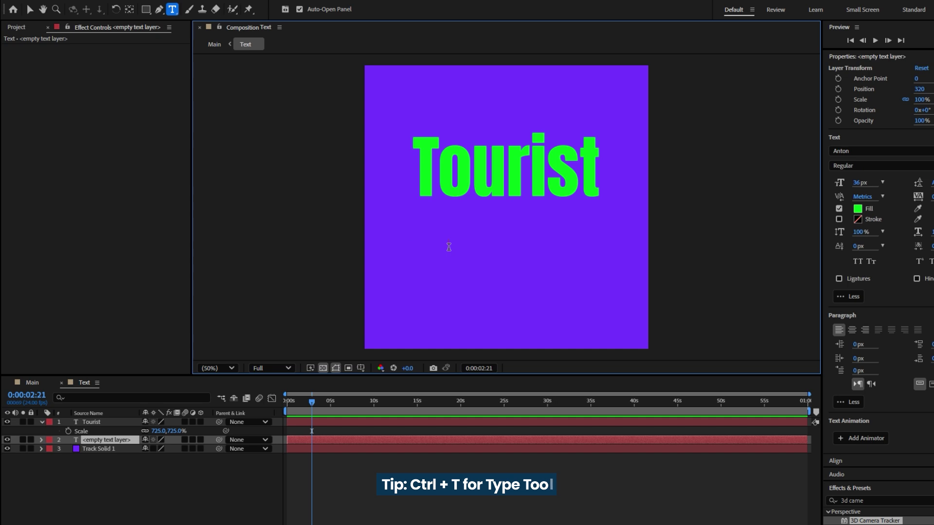
text(Destinations in)
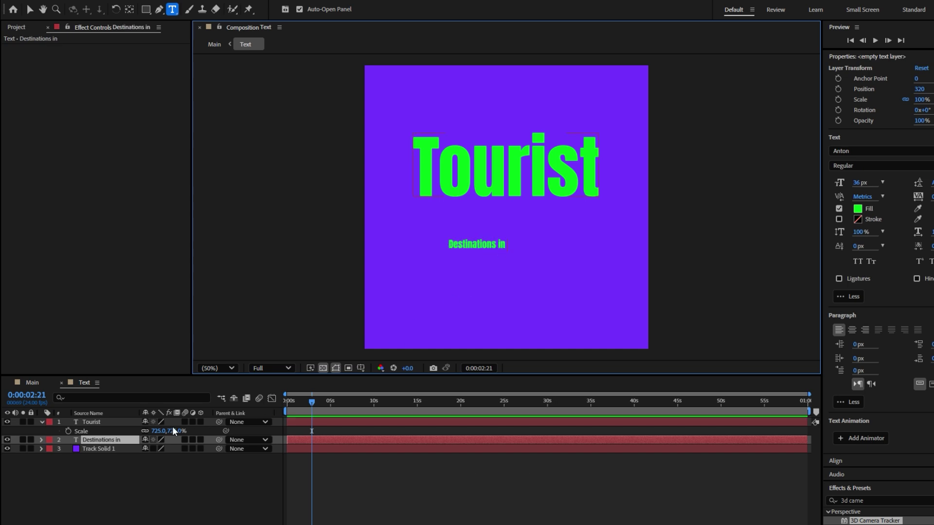
Scale the "Destinations in" text to 310% and move it directly beneath the Tourist text.
click(114, 438)
key(s)
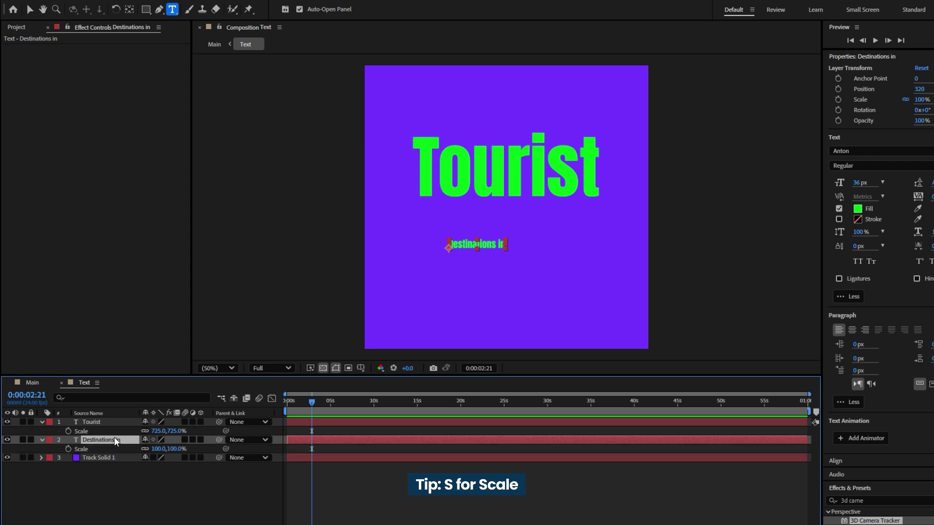
key(v)
drag(157, 448, 285, 452)
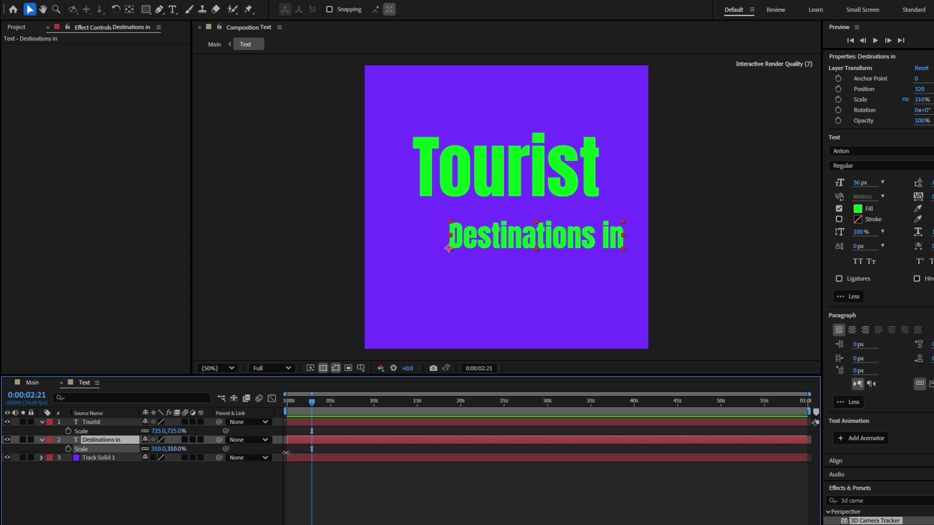
drag(534, 244, 504, 225)
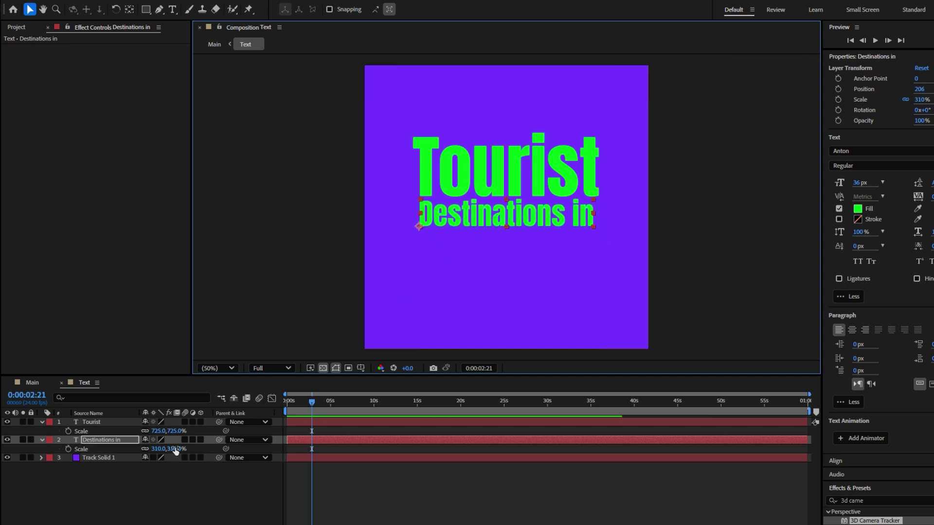
Enlarge the "Destinations in" text to 321% and nudge it slightly left to an X position of 202.
drag(172, 448, 180, 449)
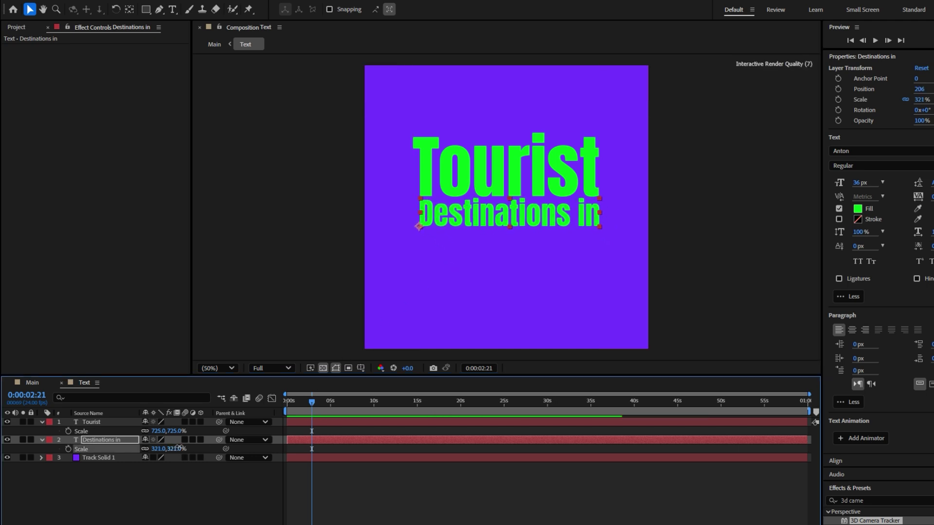
click(511, 217)
key(Left)
key(Left)
key(Left)
key(Left)
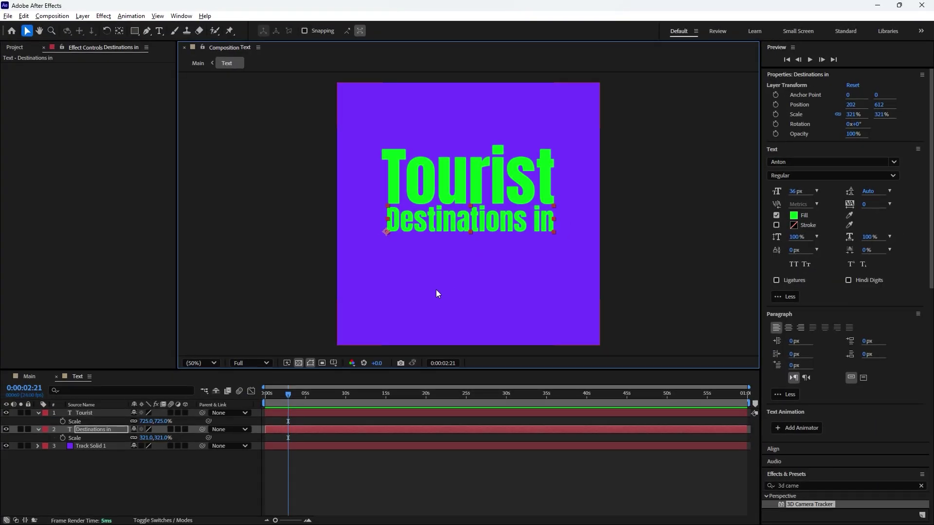
Add a third text layer reading "Spain" below the "Destinations in" text.
click(436, 291)
key(ctrl+t)
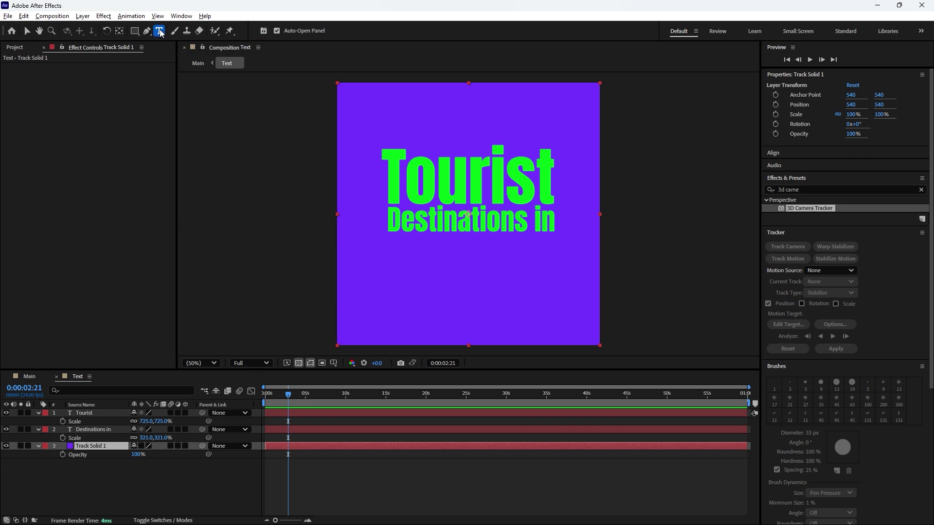
click(410, 258)
text(Spain)
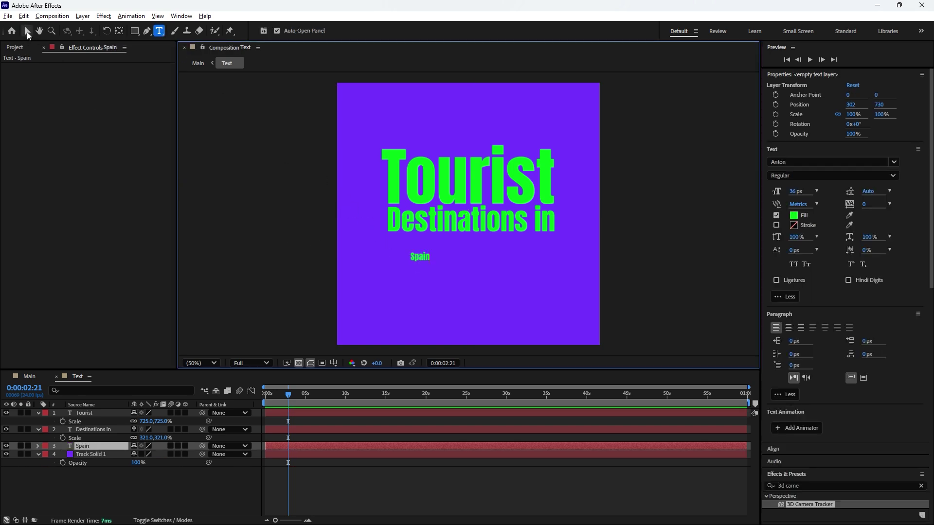
Scale the Spain text to 1040% and move it beneath the "Destinations in" text.
click(94, 446)
key(s)
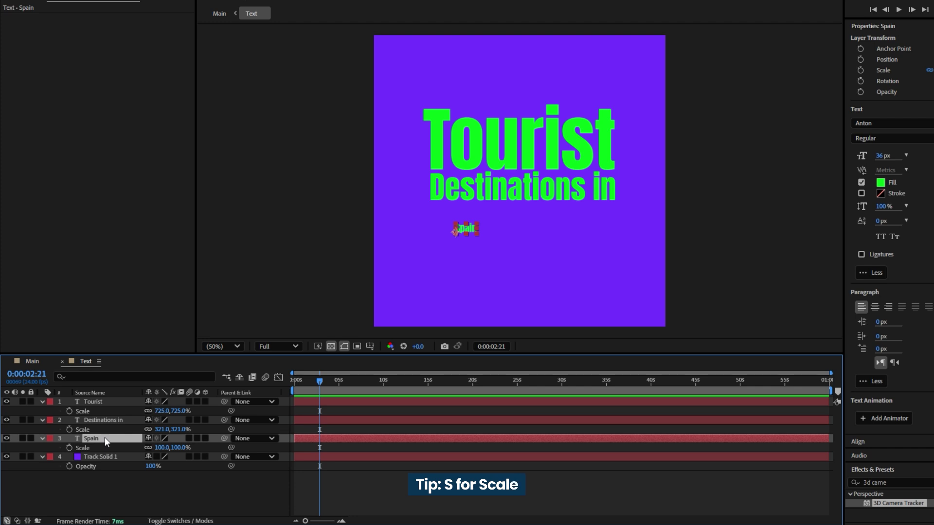
drag(174, 448, 504, 322)
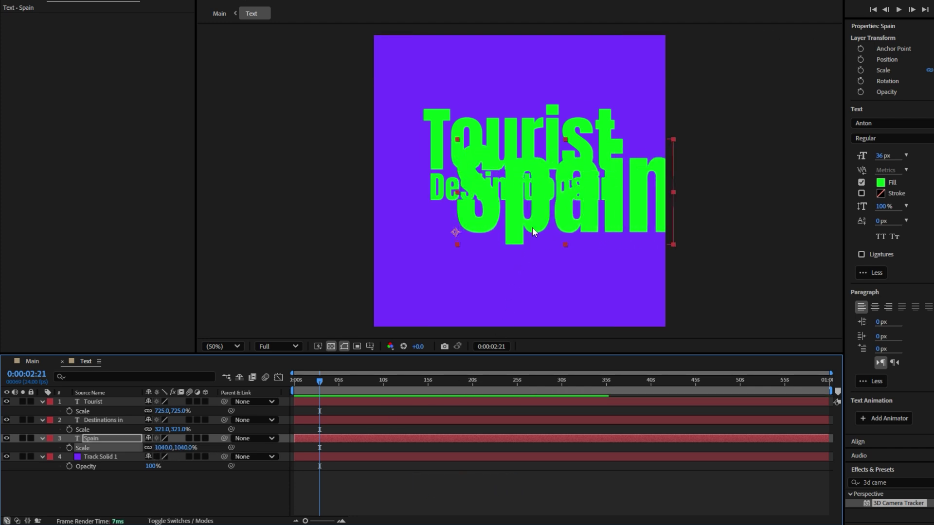
drag(611, 216, 526, 262)
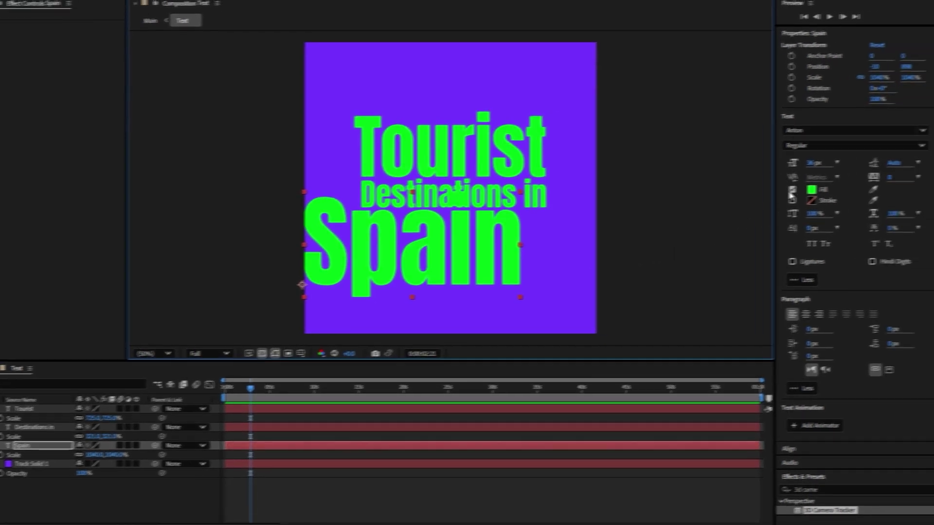
Change the font of the Spain text to Brittaney Memories.
click(891, 123)
text(britt)
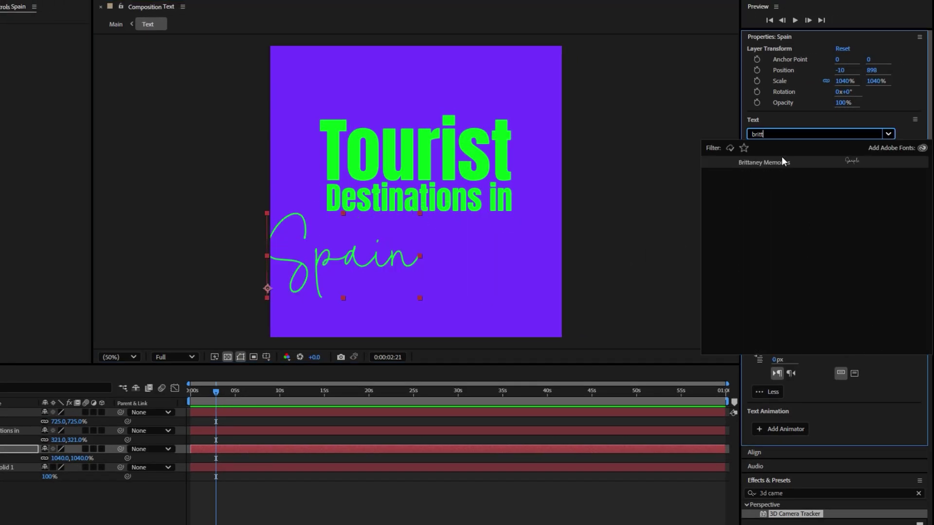
click(759, 162)
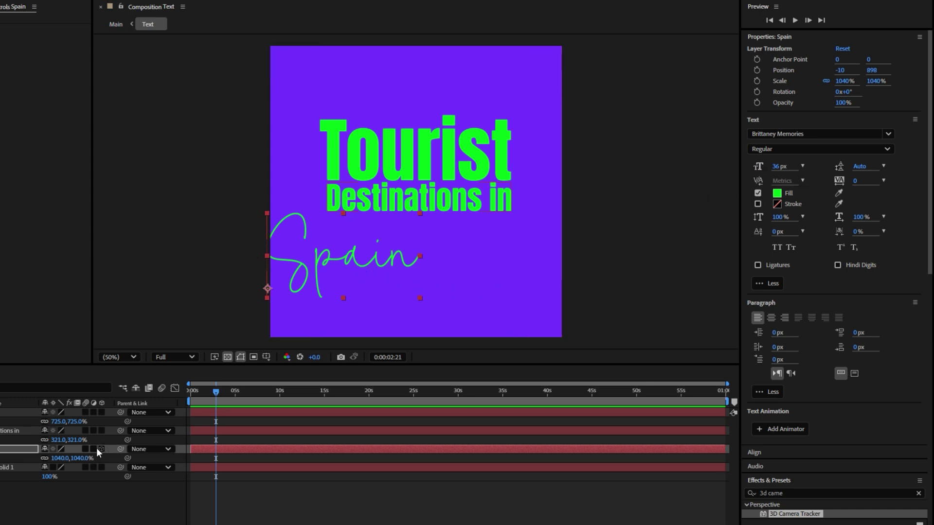
Enlarge the Spain text to 2020% and shift it left so "pain" sits beneath the "Destinations in" text.
drag(78, 458, 130, 458)
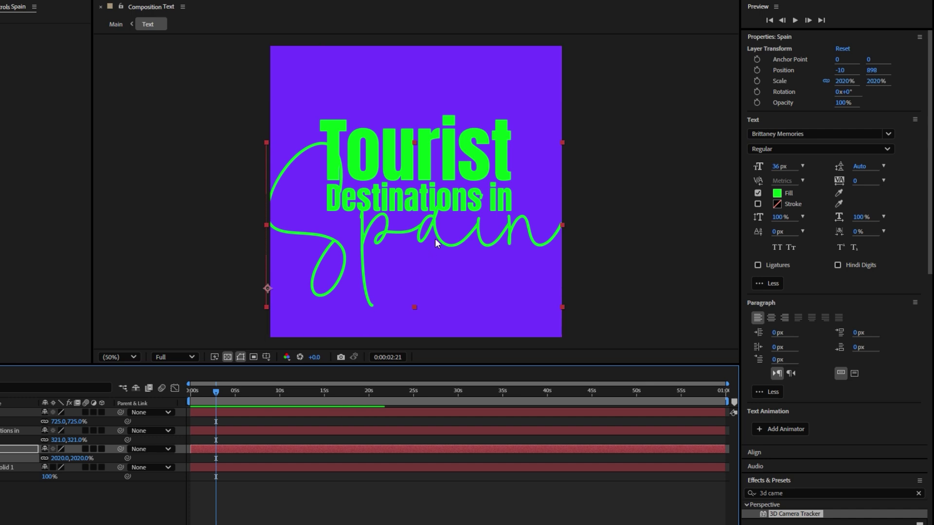
drag(435, 231, 403, 234)
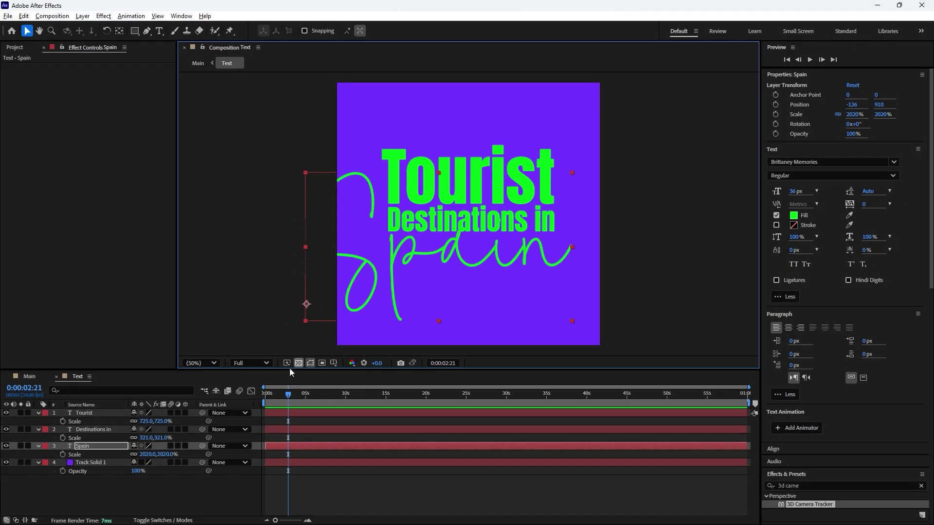
Widen the Text composition to 1920 px, keeping its height at 1080 px.
right_click(197, 488)
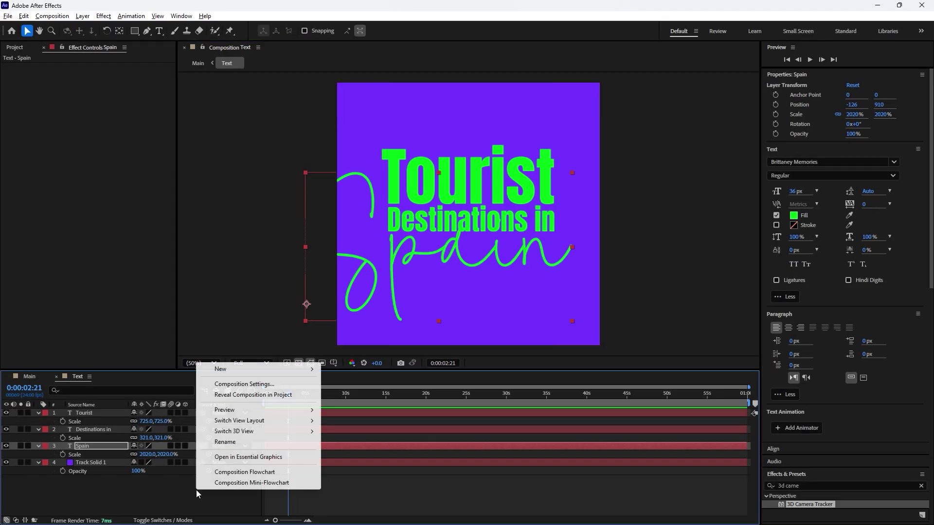
click(226, 385)
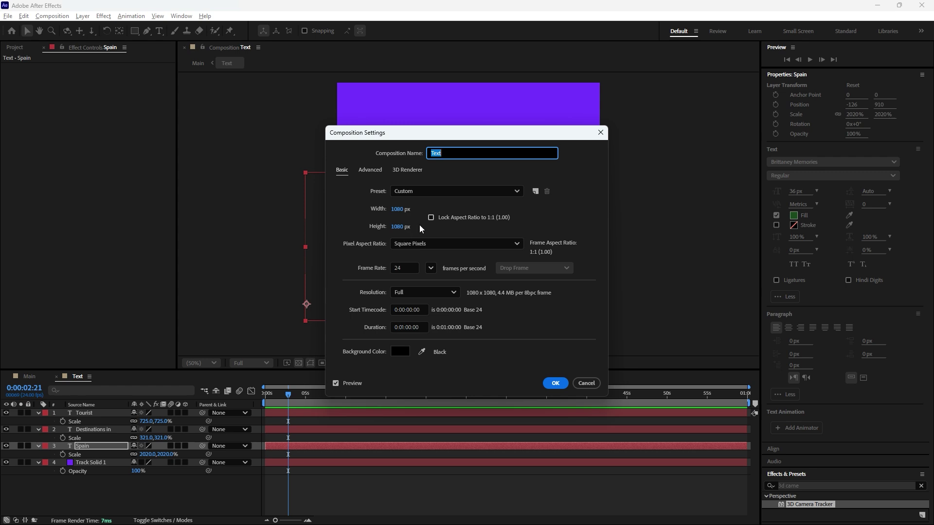
click(431, 218)
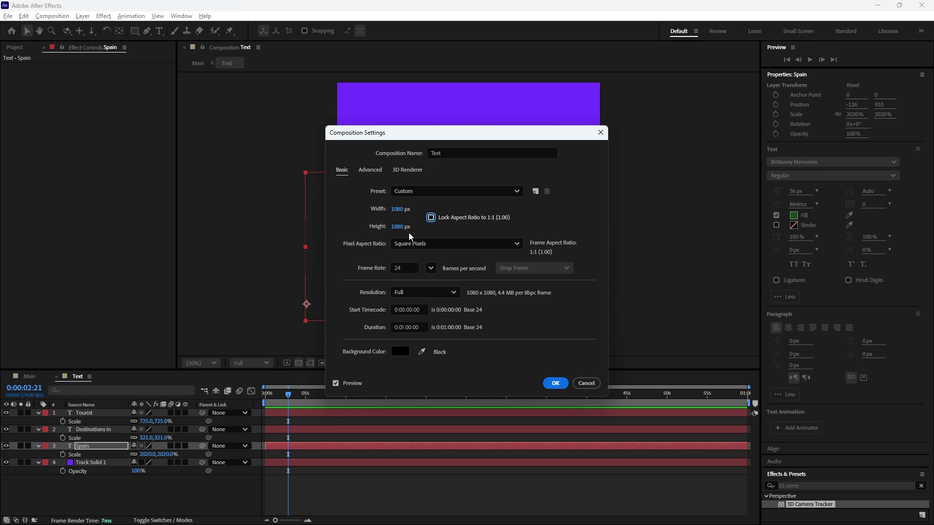
click(397, 209)
text(1920)
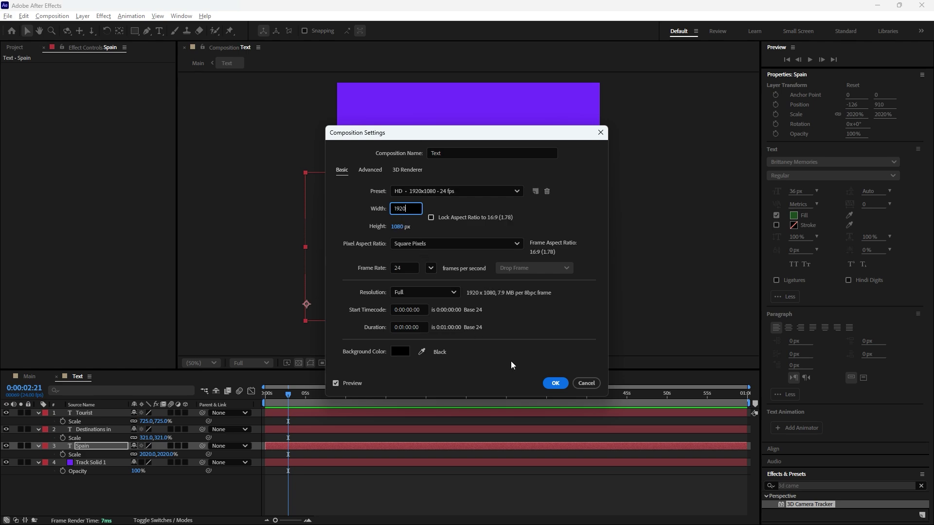
click(554, 384)
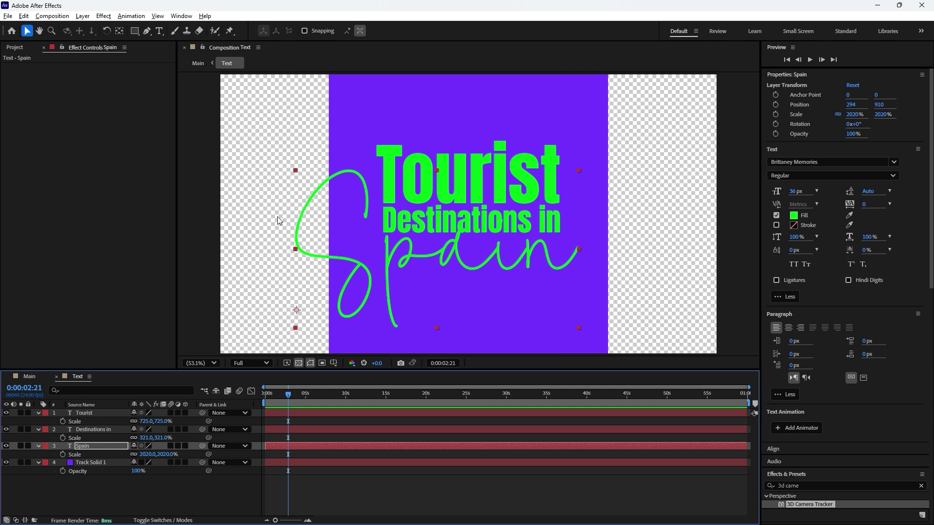
Turn off the transparency grid and hide the Track Solid 1 layer.
click(298, 363)
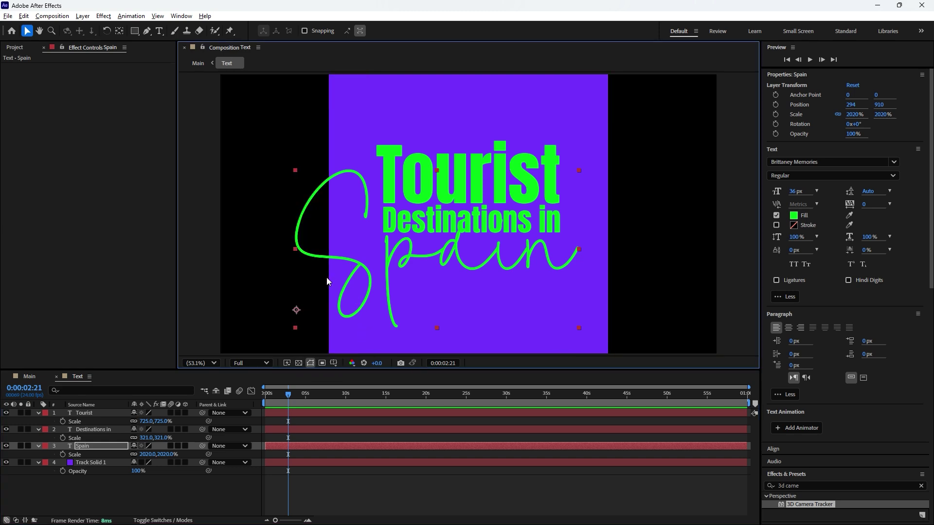
click(6, 466)
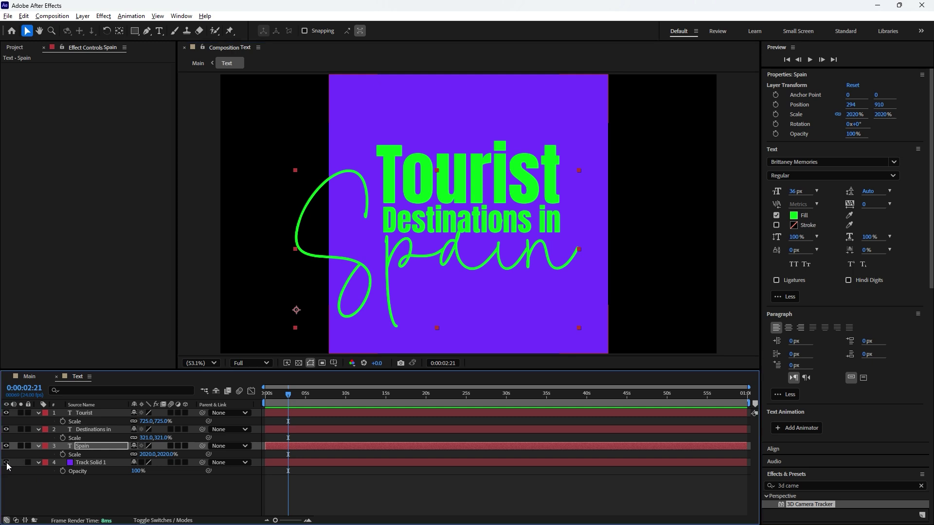
click(7, 464)
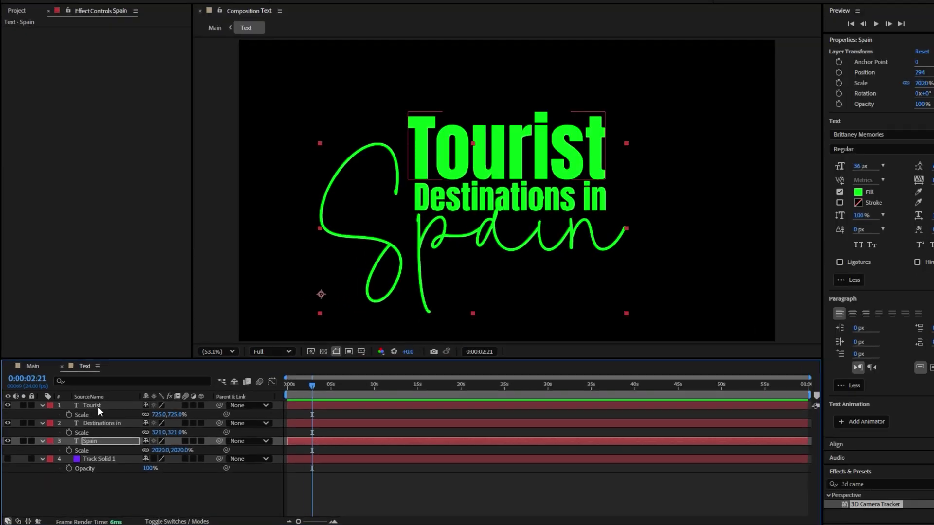
Change the fill color of the "Tourist" text to golden yellow.
click(93, 413)
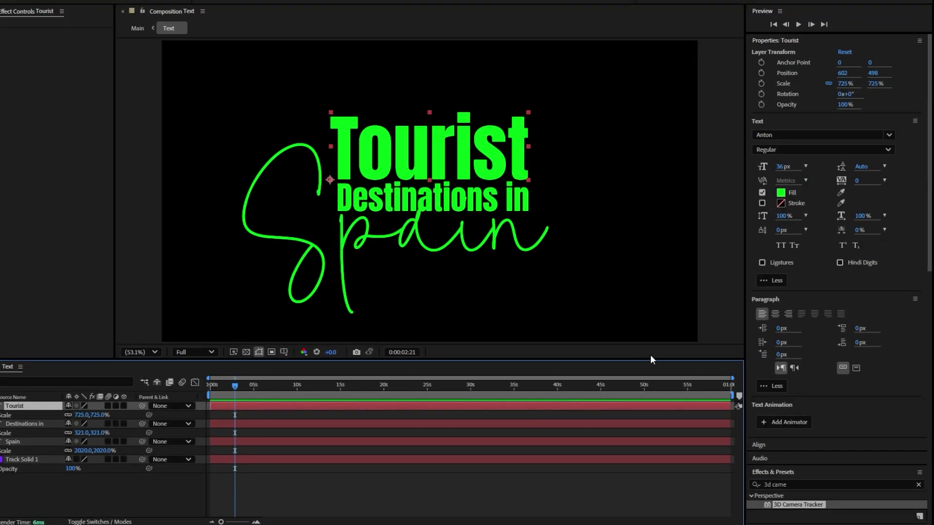
click(781, 193)
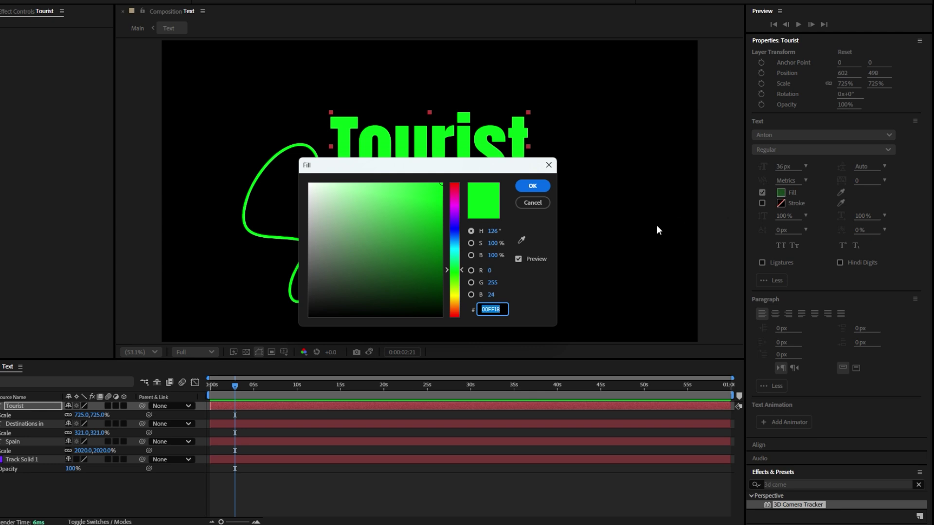
drag(455, 270, 454, 300)
click(534, 185)
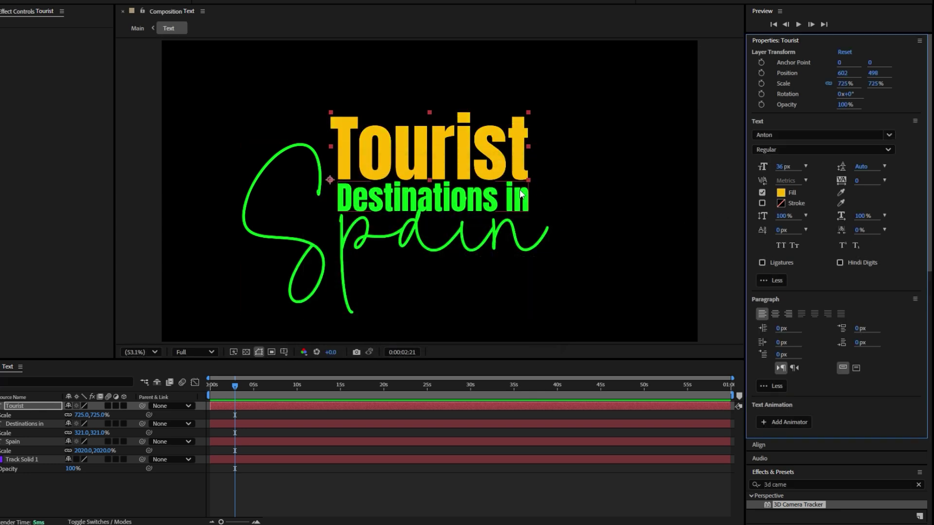
Change the fill of the "Destinations in" text to white and nudge the Spain text slightly up and left.
click(473, 199)
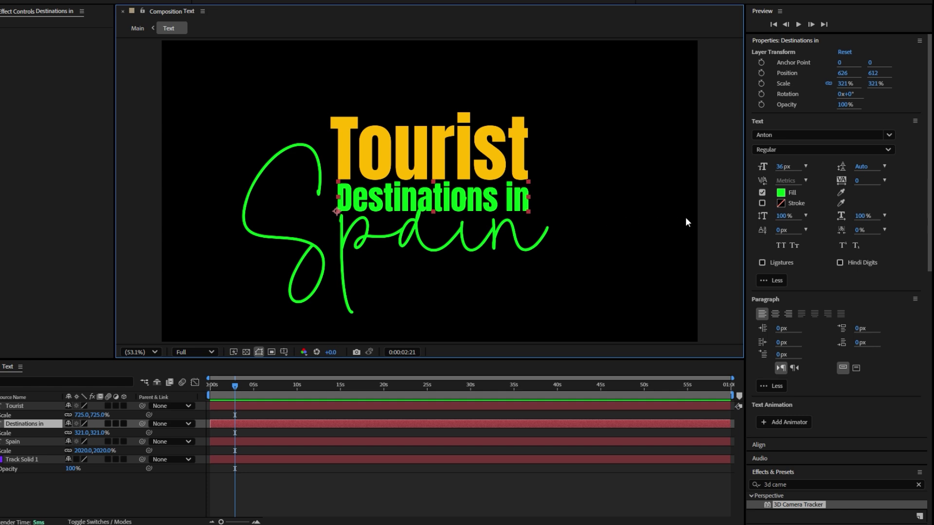
click(784, 194)
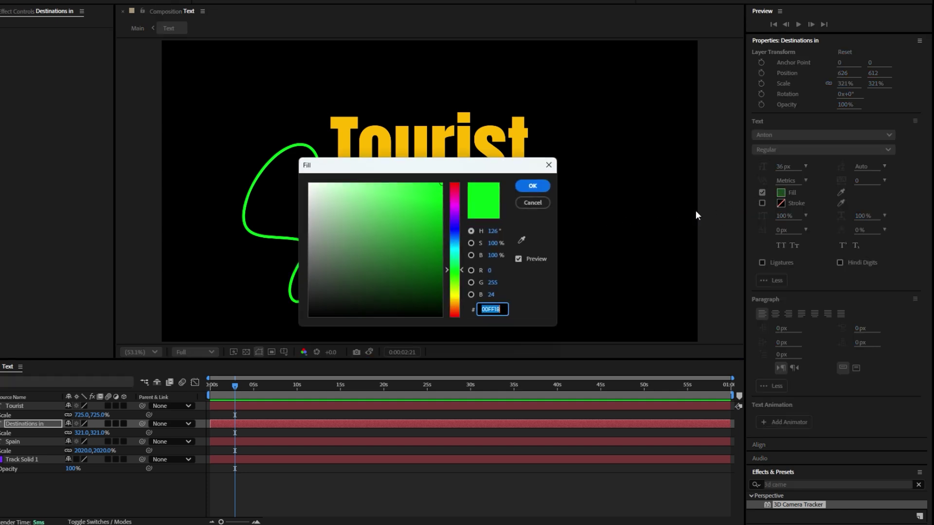
mouse_move(408, 258)
mouse_down()
mouse_move(330, 208)
mouse_move(311, 184)
mouse_up()
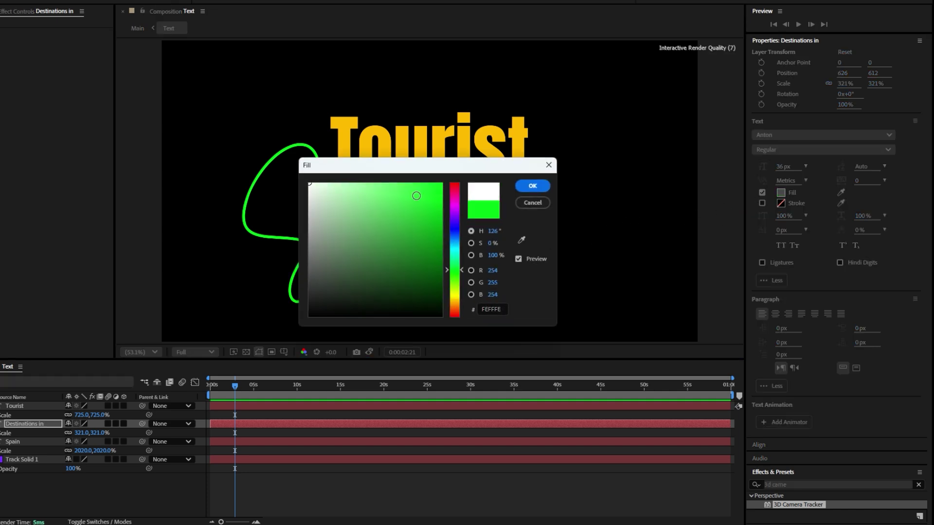
click(539, 187)
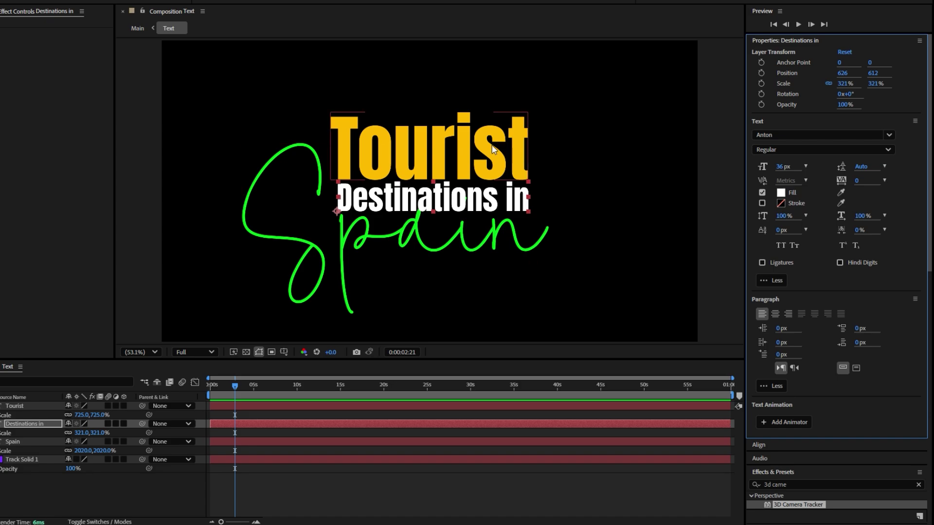
click(442, 174)
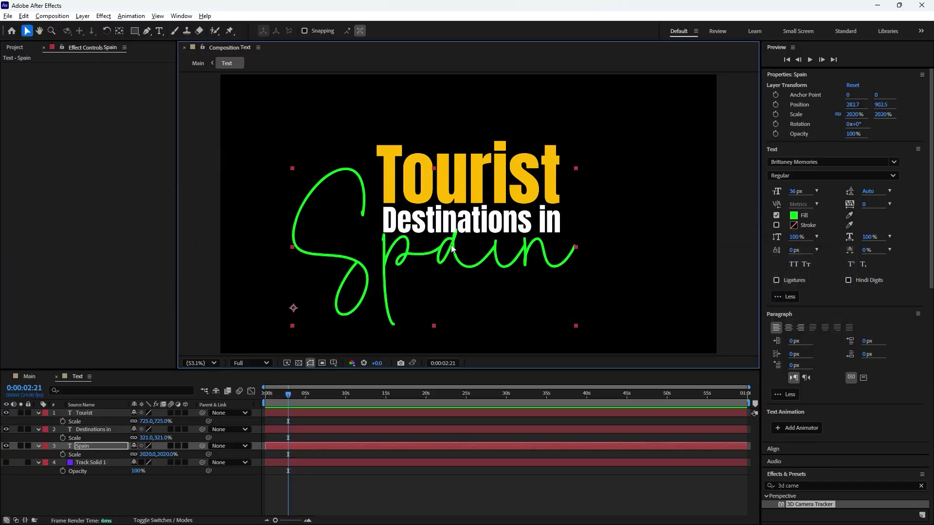
In the Main composition, scale the Text layer to 77% and move it slightly up and right over the rocks.
click(34, 377)
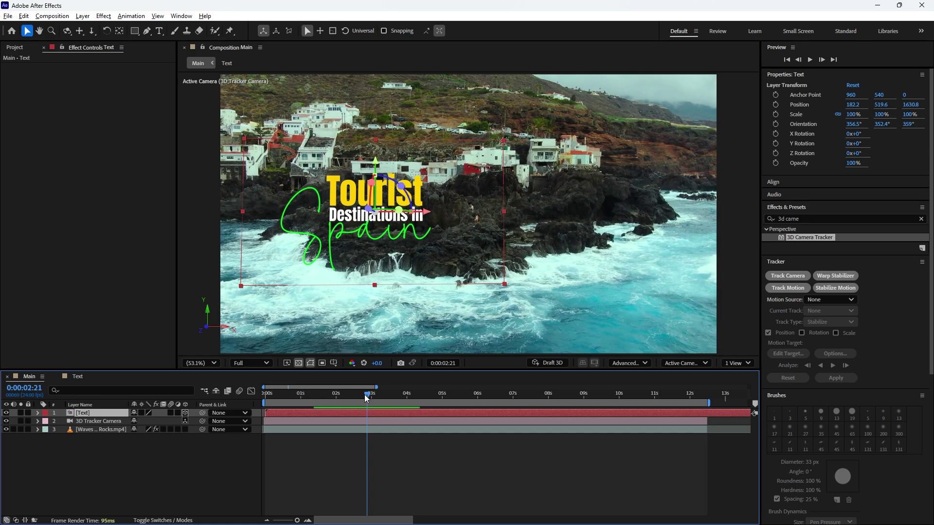
drag(366, 395, 448, 407)
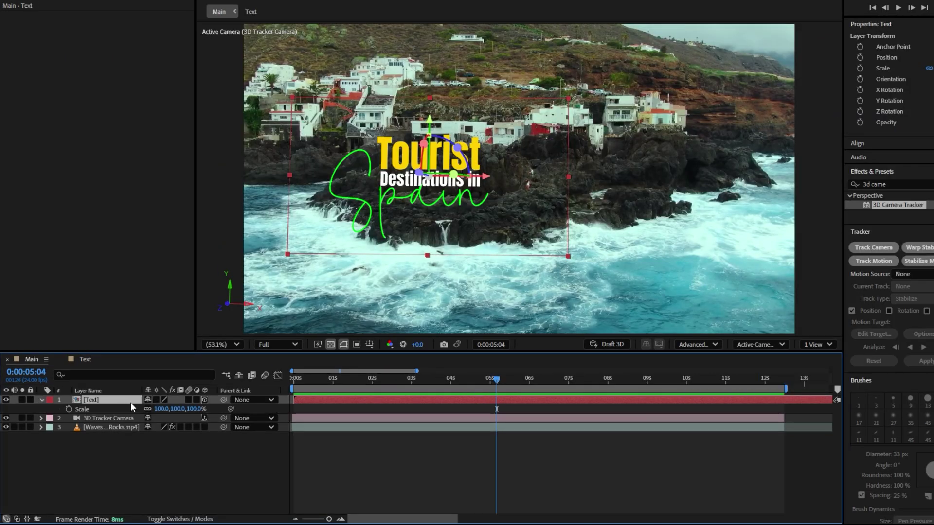
drag(195, 409, 184, 409)
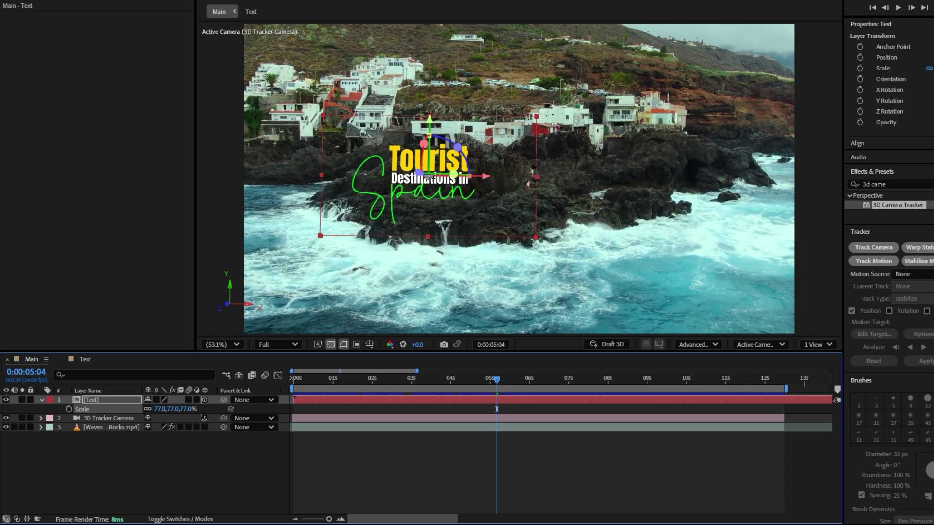
drag(428, 177, 438, 163)
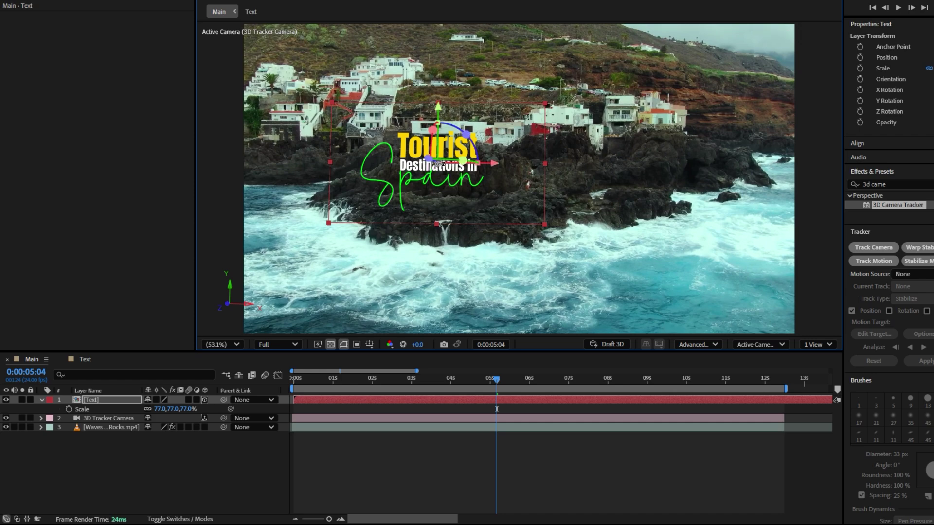
key(space)
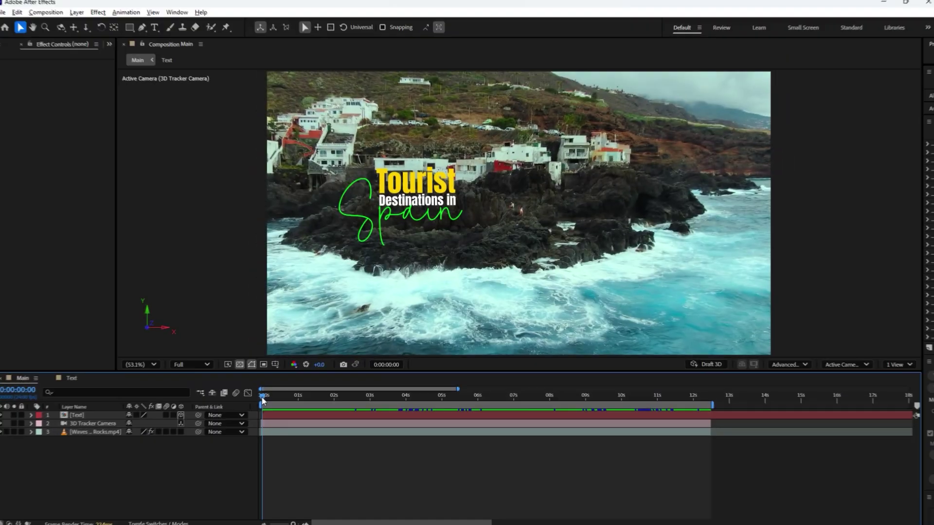
drag(335, 393, 681, 396)
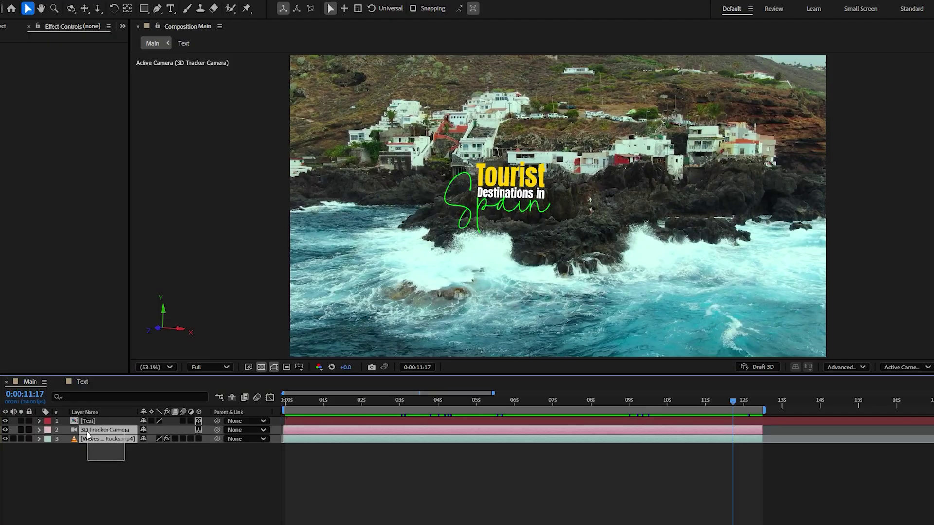
Pre-compose all three layers of Main into a composition named Final, without opening the new composition.
click(80, 423)
right_click(81, 426)
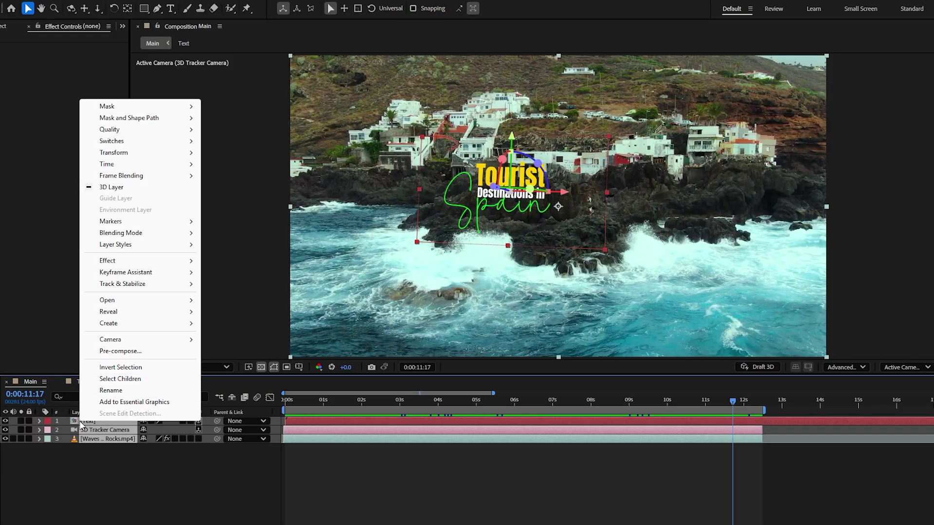
click(130, 351)
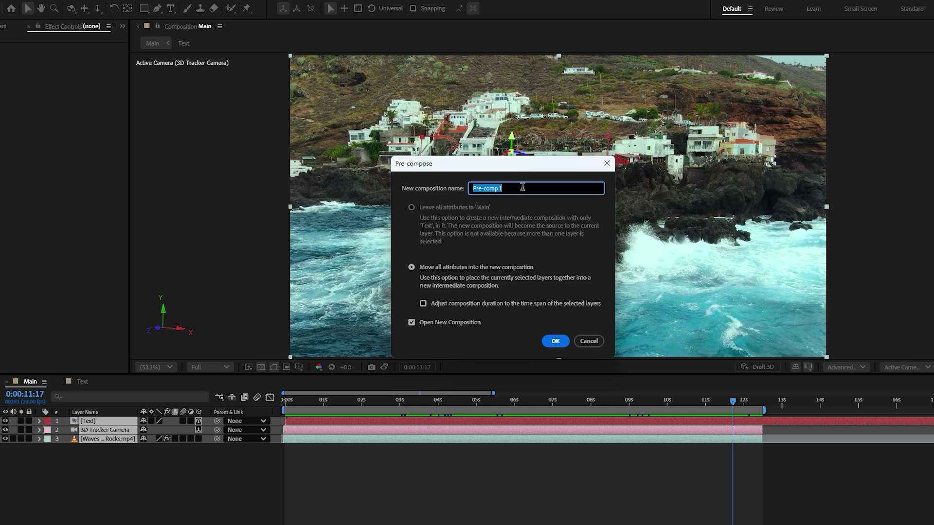
text(Final)
click(411, 324)
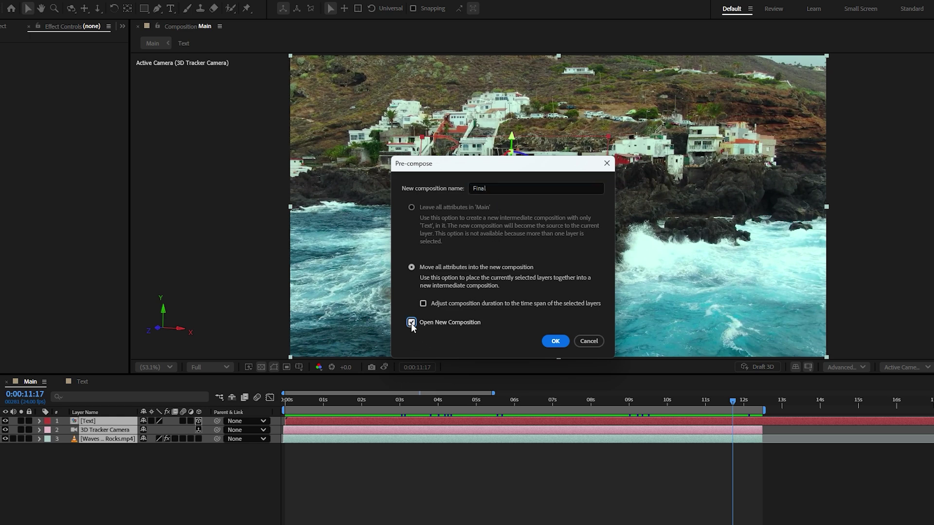
click(556, 341)
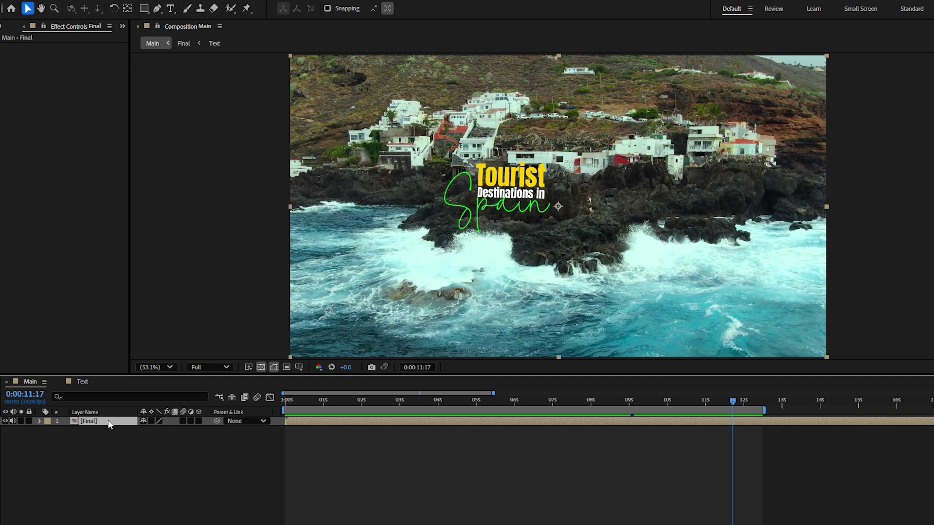
Set starting Position and Scale keyframes on the Final layer at 0:00:00:00.
key(s)
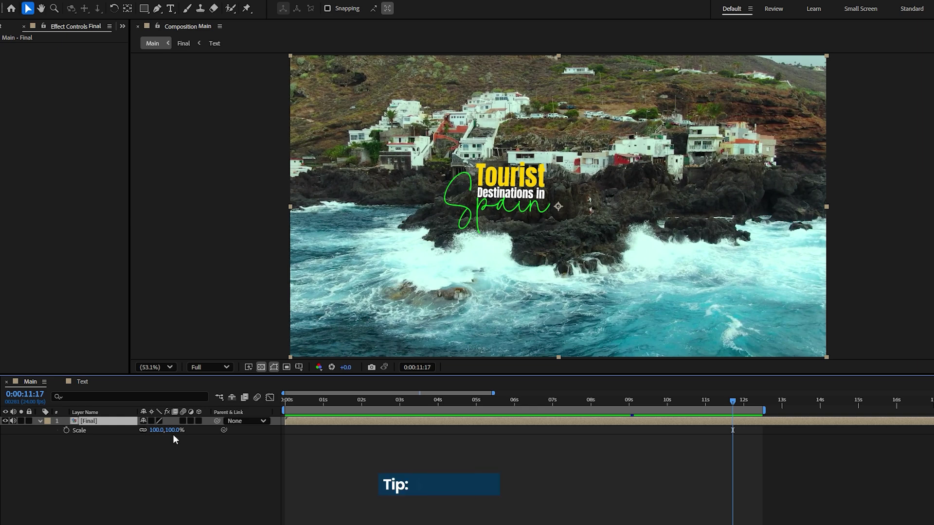
key(shift+p)
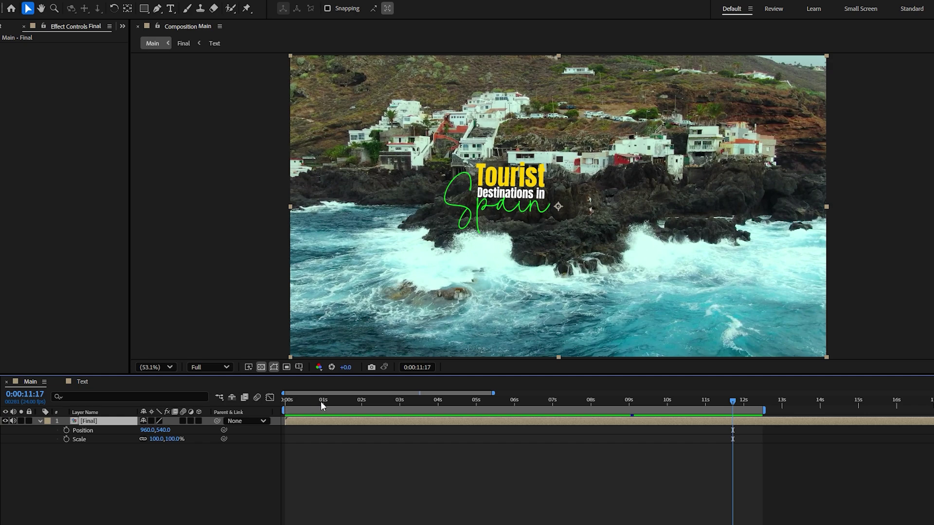
drag(321, 401, 285, 401)
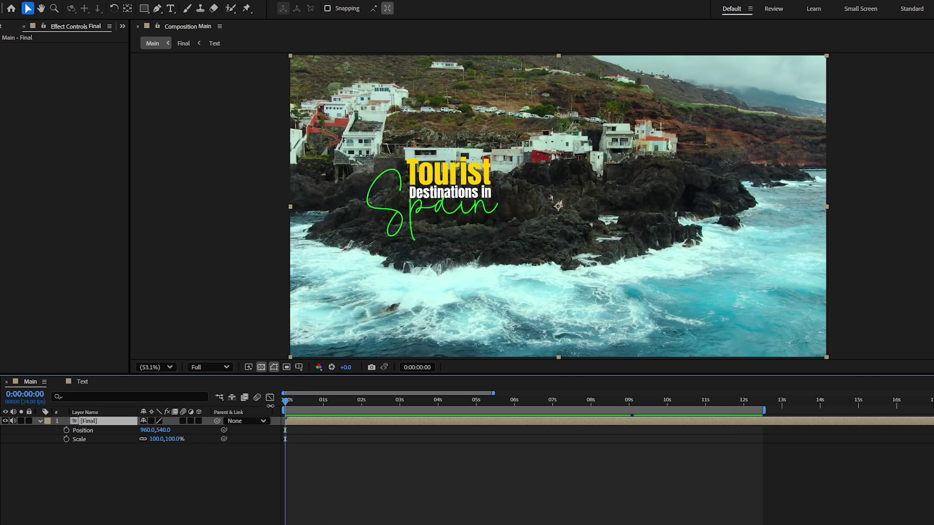
click(67, 430)
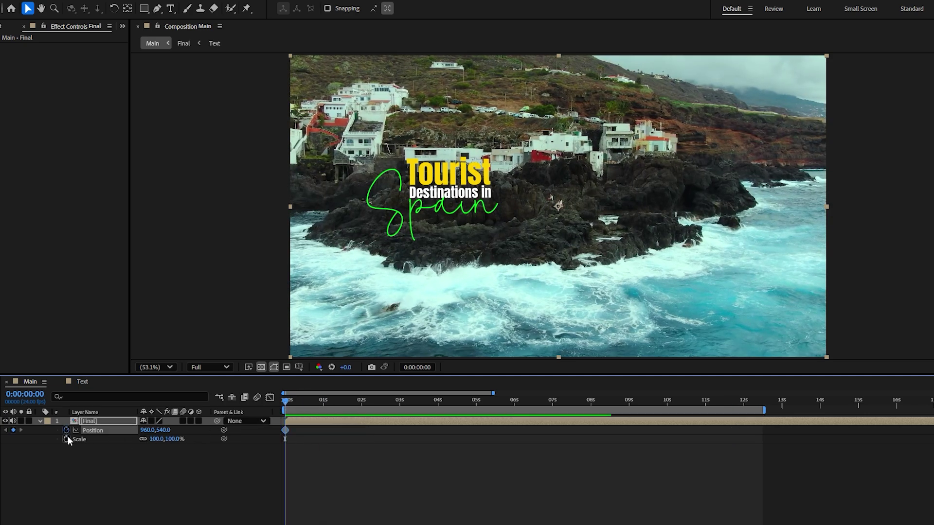
click(67, 438)
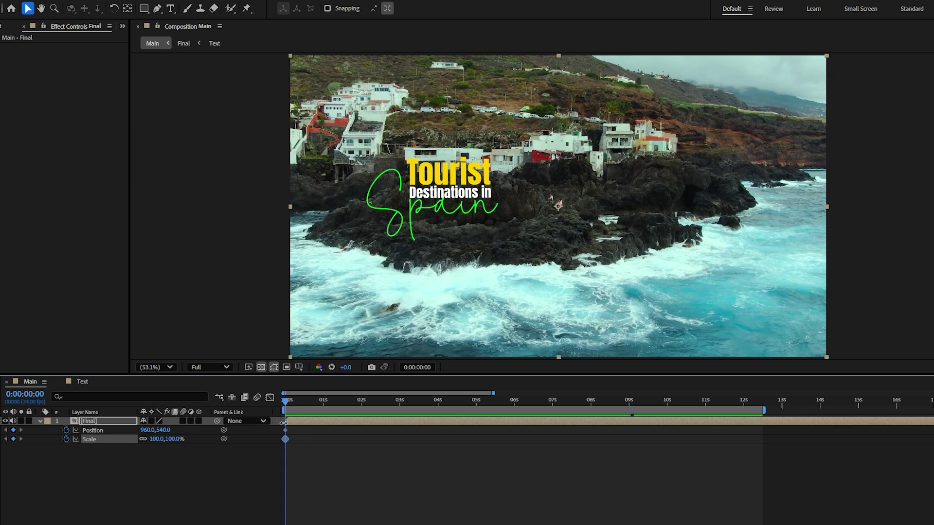
Add Position and Scale keyframes with the same values on the Final layer at 0:00:05:19 and 0:00:12:10.
drag(286, 401, 509, 403)
key(grave)
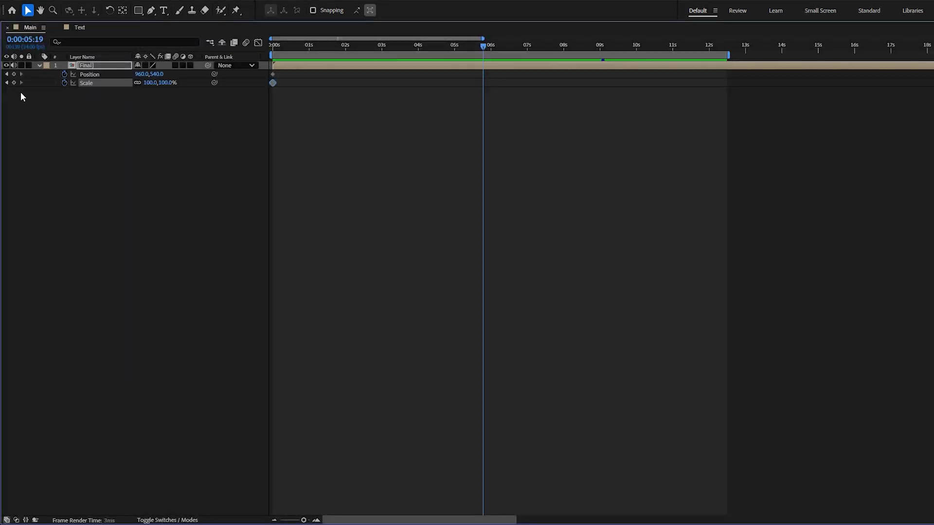
click(13, 74)
click(13, 82)
drag(484, 48, 724, 51)
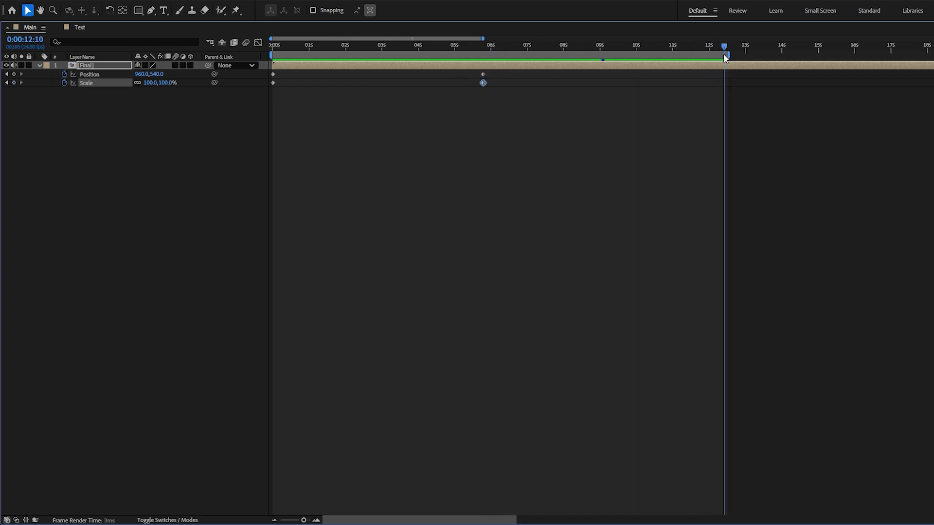
click(14, 74)
click(13, 83)
Set the Final layer's Scale to 141% at the middle keyframe, 0:00:05:19.
click(8, 86)
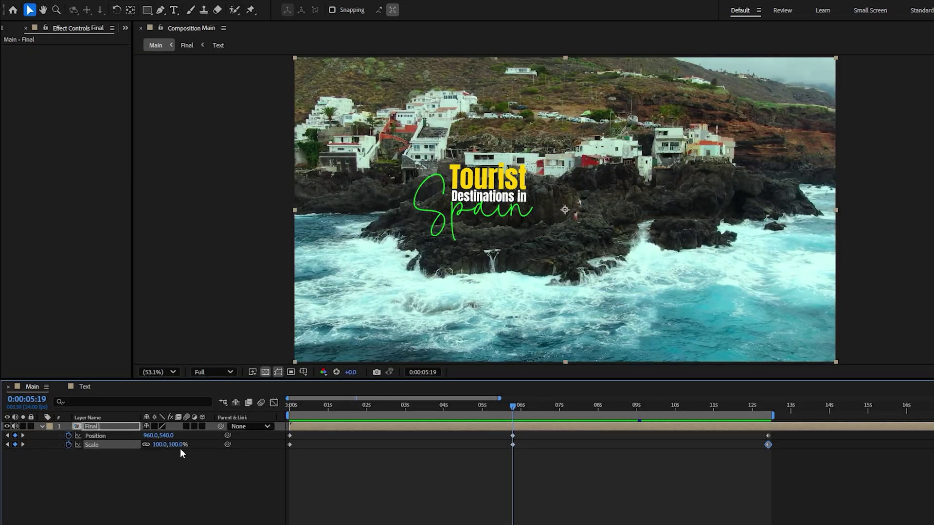
drag(175, 444, 233, 448)
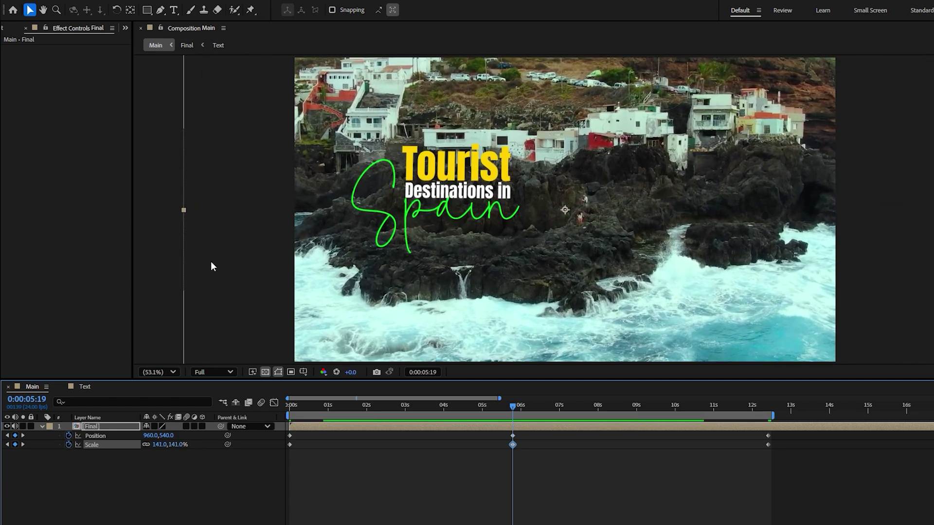
Set the Final layer's Position to 1347, 540 at the middle keyframe, 0:00:05:19, and preview the animation from the start.
drag(149, 437, 378, 460)
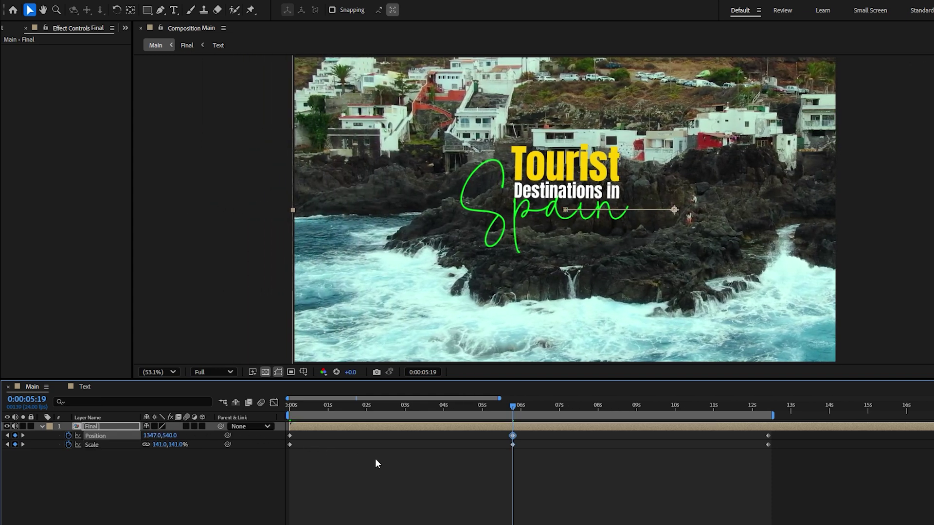
mouse_move(170, 437)
mouse_down()
mouse_move(184, 439)
mouse_move(165, 447)
mouse_up()
key(ctrl+z)
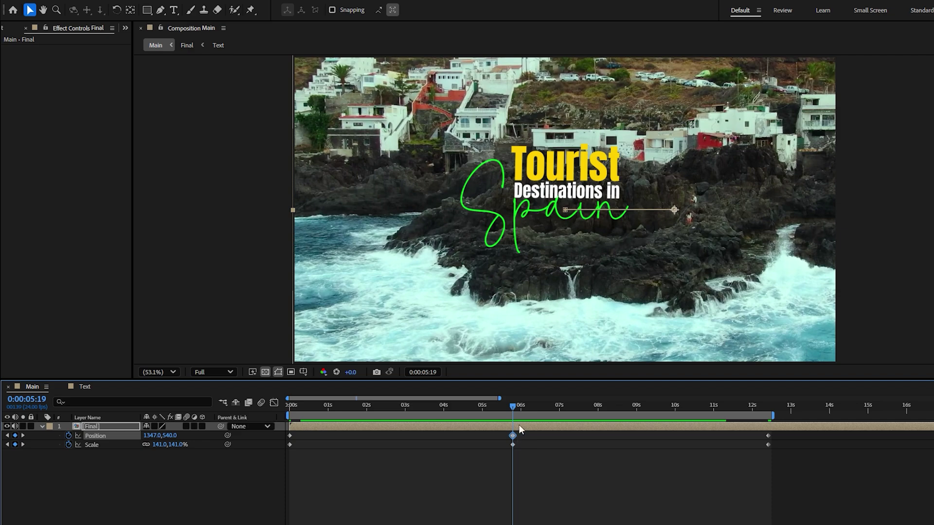
drag(513, 405, 289, 406)
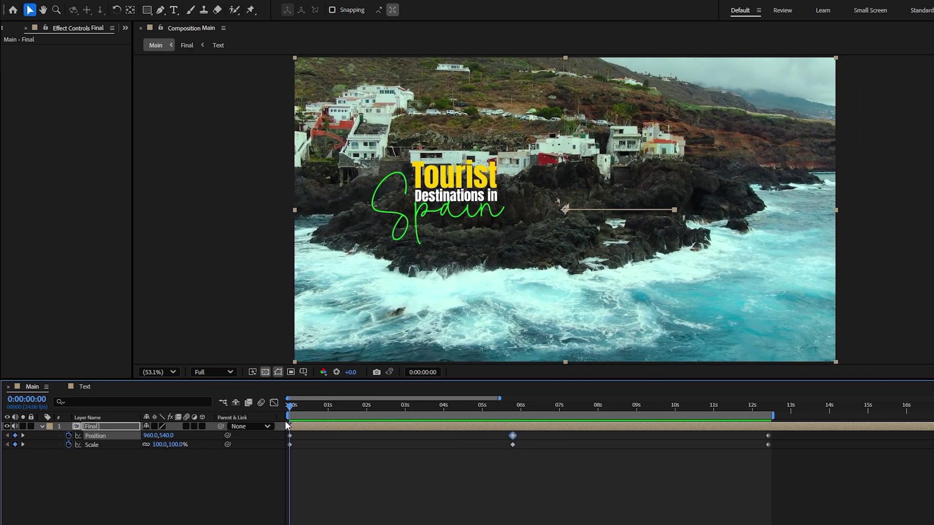
key(space)
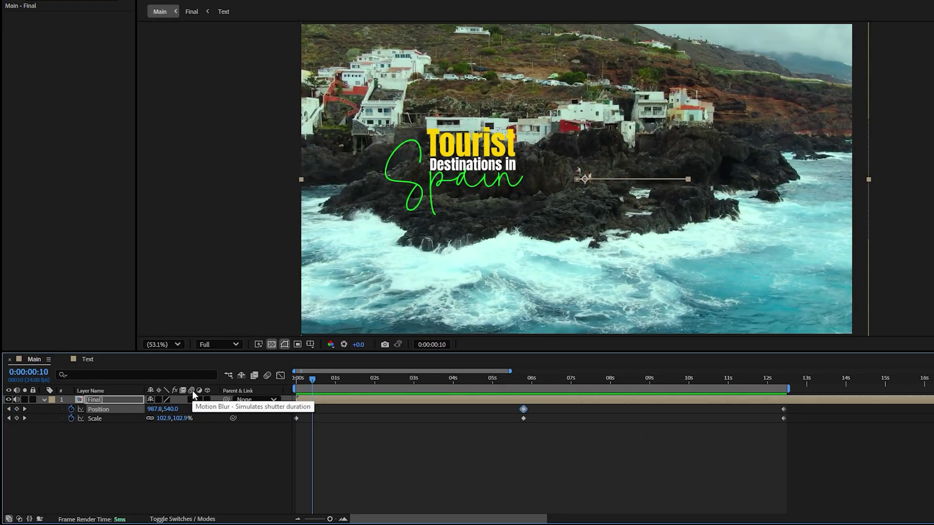
Enable motion blur on the Final layer and apply Easy Ease to its middle Position and Scale keyframes.
click(190, 399)
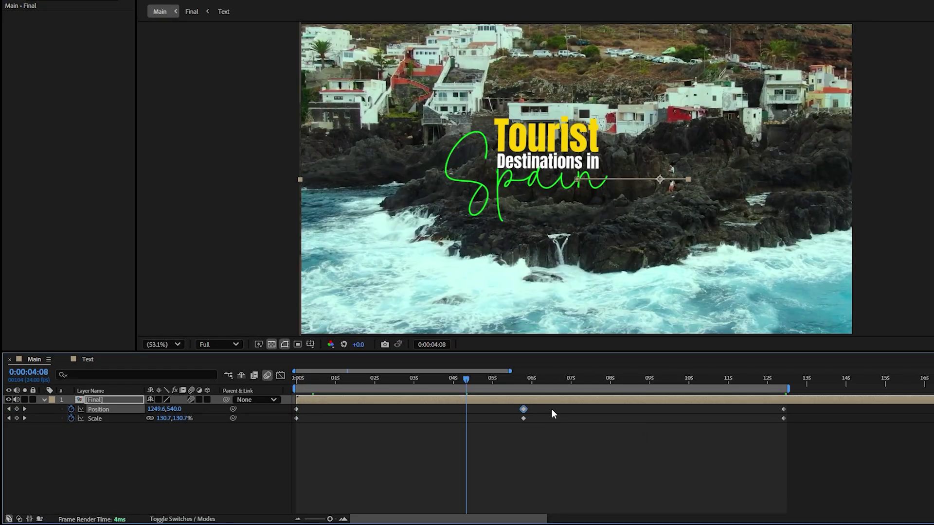
drag(552, 409, 510, 424)
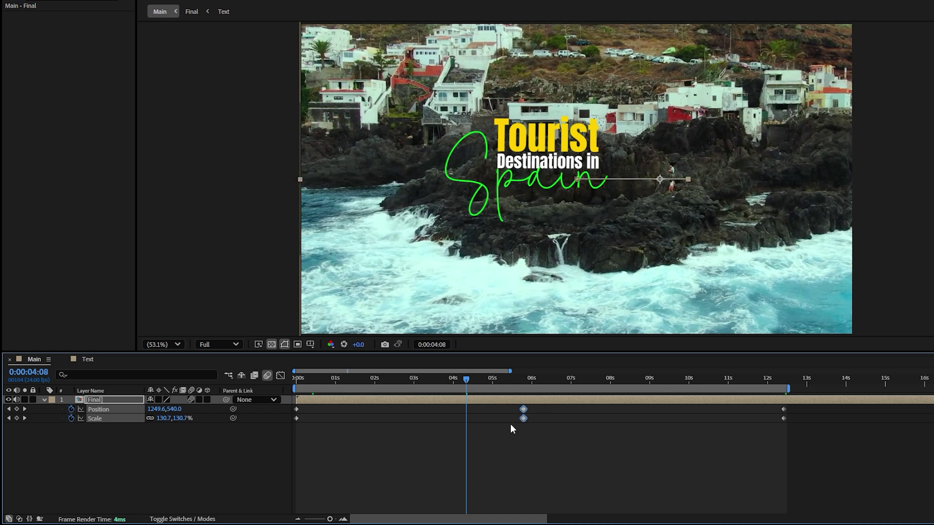
key(F9)
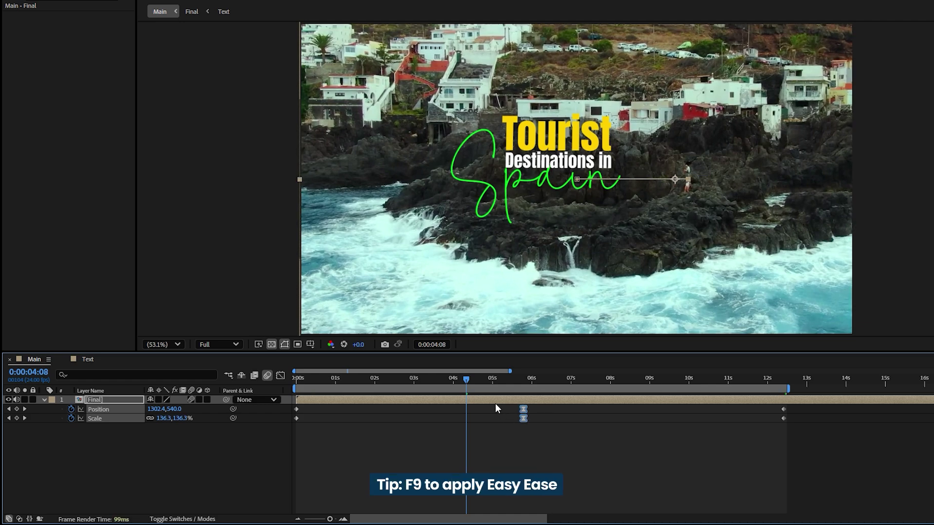
Play the eased zoom animation from 0:00:00:00 in an enlarged composition view.
drag(467, 379, 291, 397)
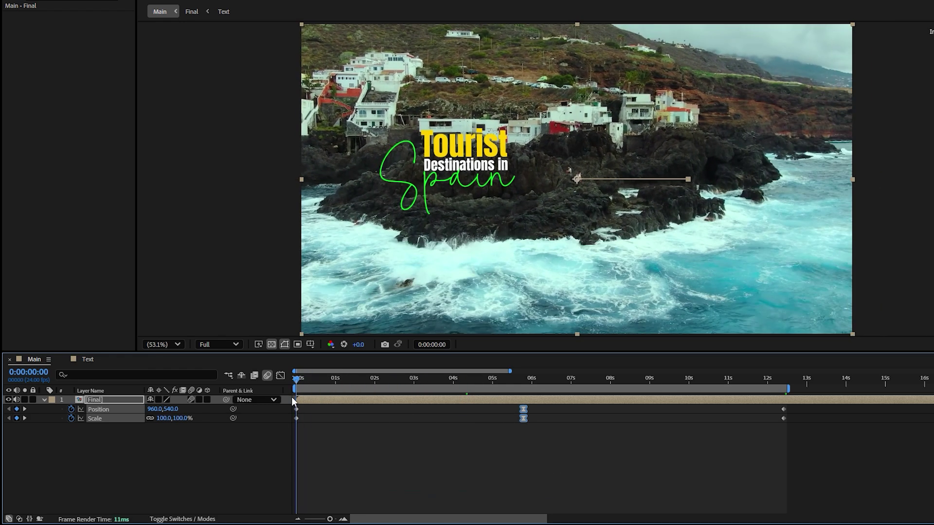
key(grave)
key(space)
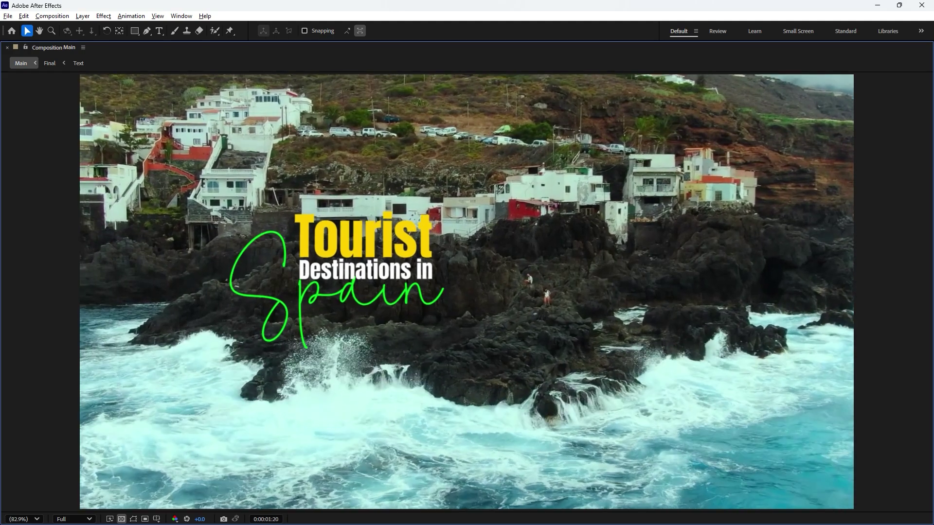